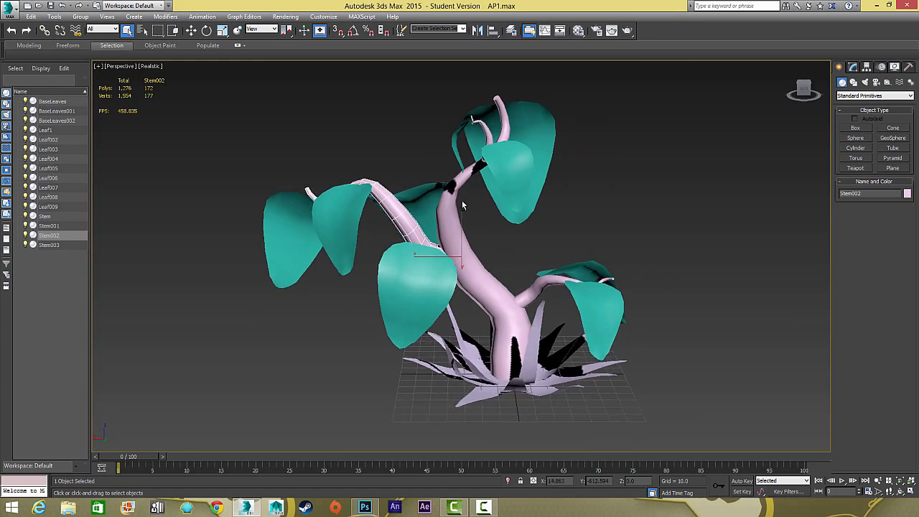
Step: Inspect a leaf, the main stem and each of the three base-leaf rings by selecting them individually
left_click(335, 191)
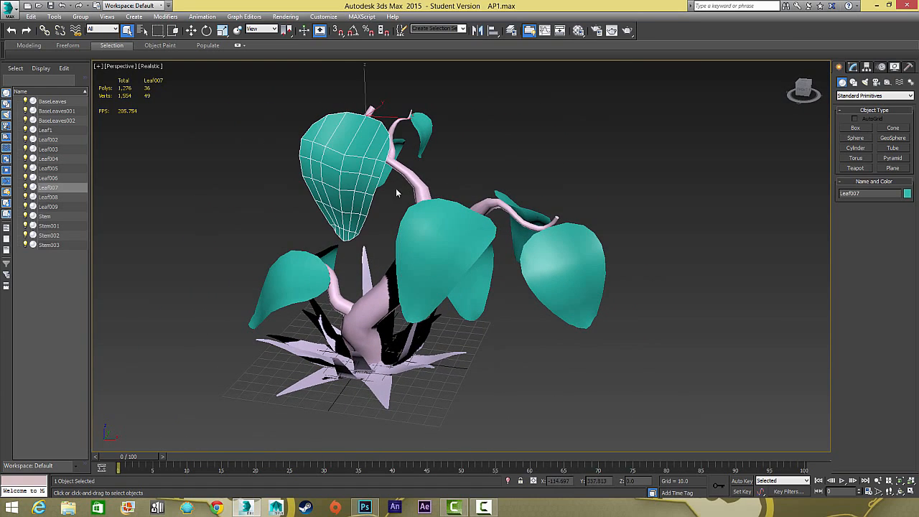
left_click(372, 282)
left_click(352, 319)
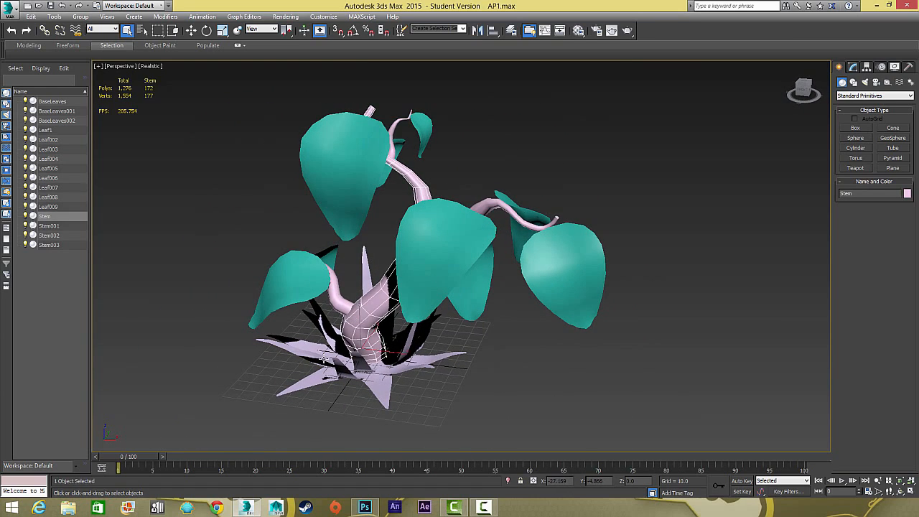
left_click(322, 359)
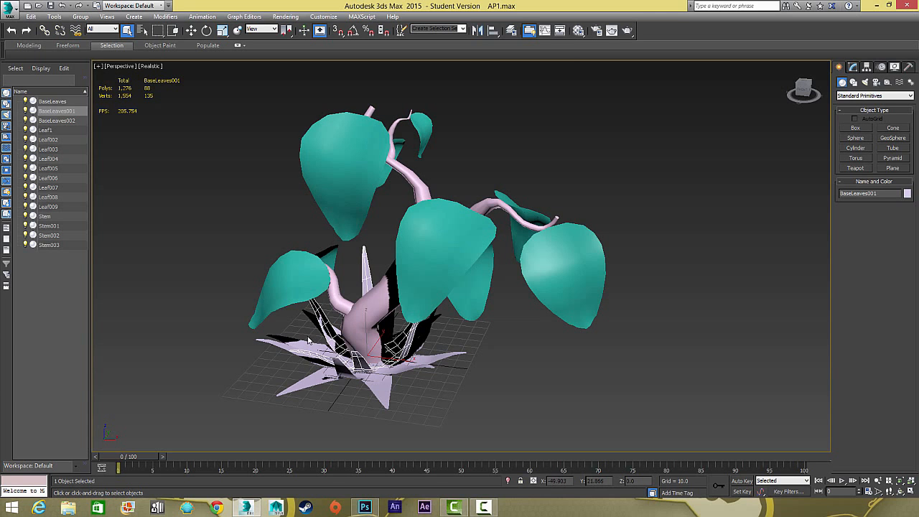
left_click(275, 342)
middle_click_drag(318, 324, 415, 263, "alt")
scroll(381, 293, "up", 3)
scroll(381, 293, "up", 5)
left_click(429, 408)
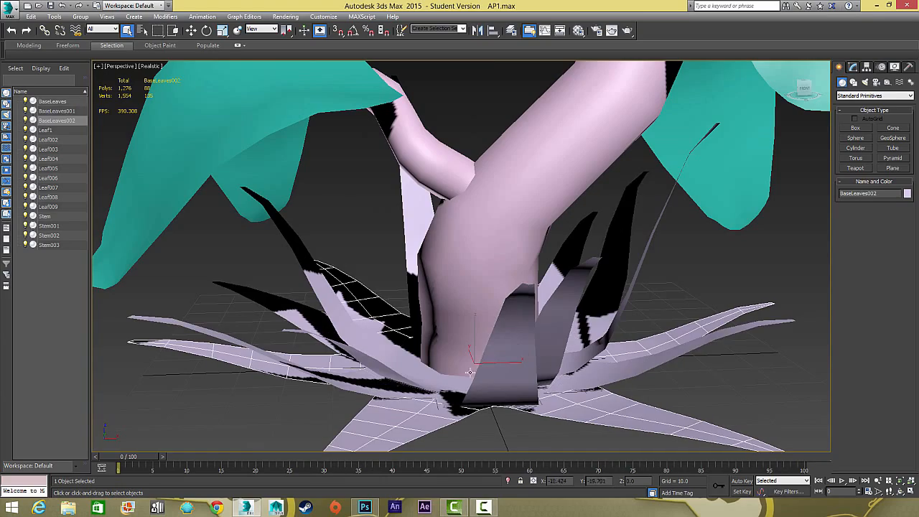
middle_click_drag(481, 320, 470, 298, "alt")
scroll(467, 282, "down", 4)
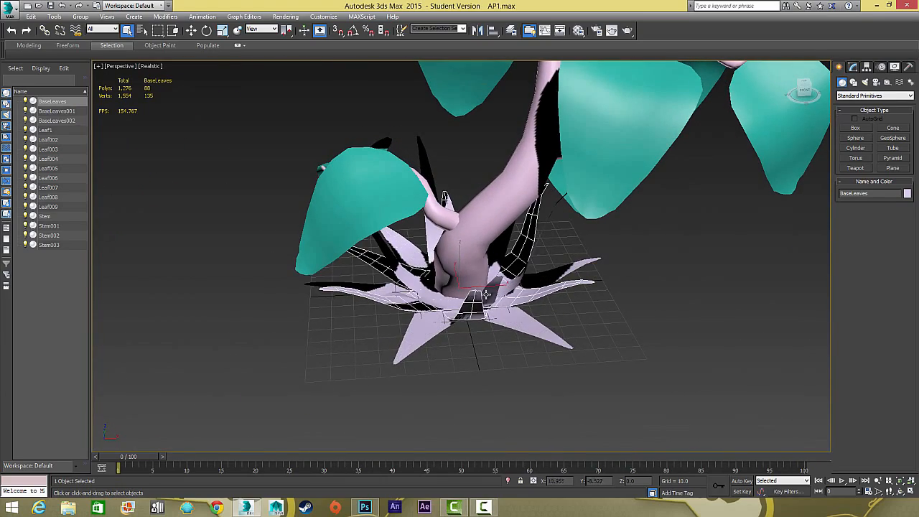
left_click(490, 305)
middle_click_drag(510, 325, 536, 284, "alt")
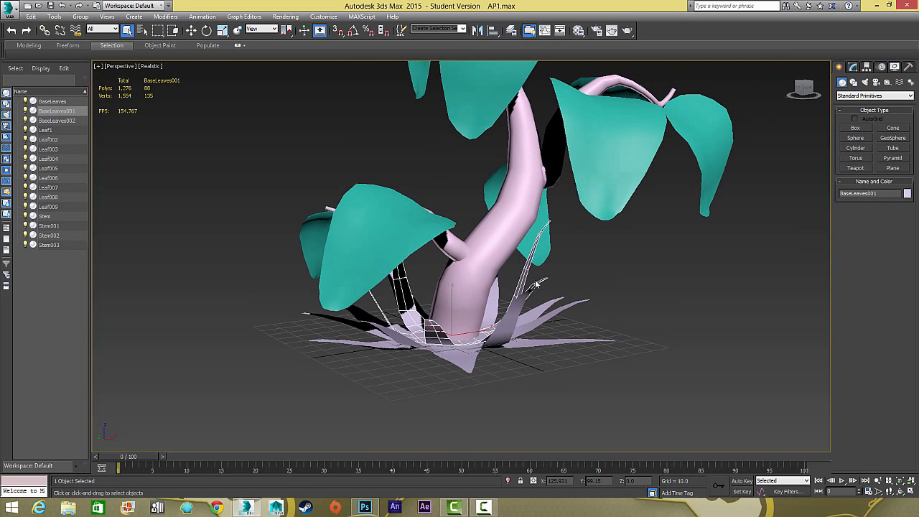
middle_click_drag(534, 250, 495, 261, "alt")
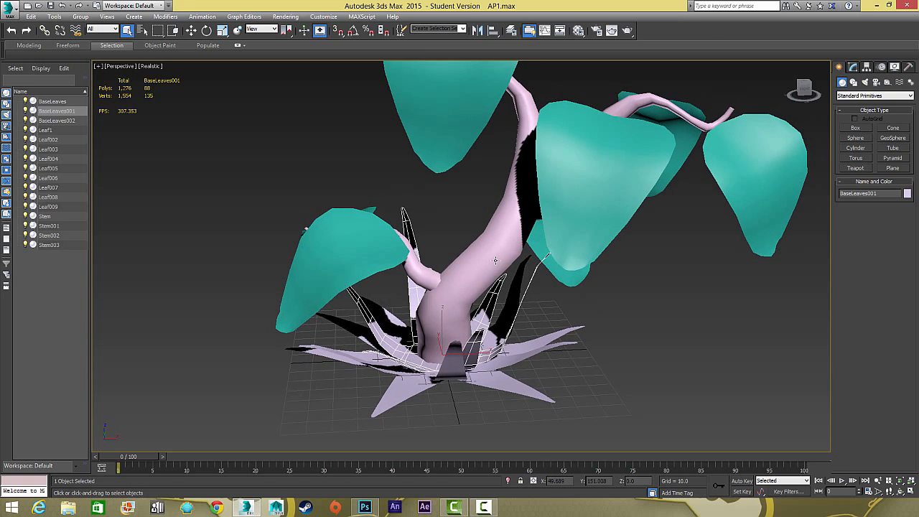
Step: Inspect the stem branches and the repeated leaf copies around the plant from several angles
left_click(512, 230)
middle_click_drag(512, 230, 534, 207, "alt")
middle_click_drag(593, 145, 536, 221)
left_click(573, 205)
left_click(438, 87)
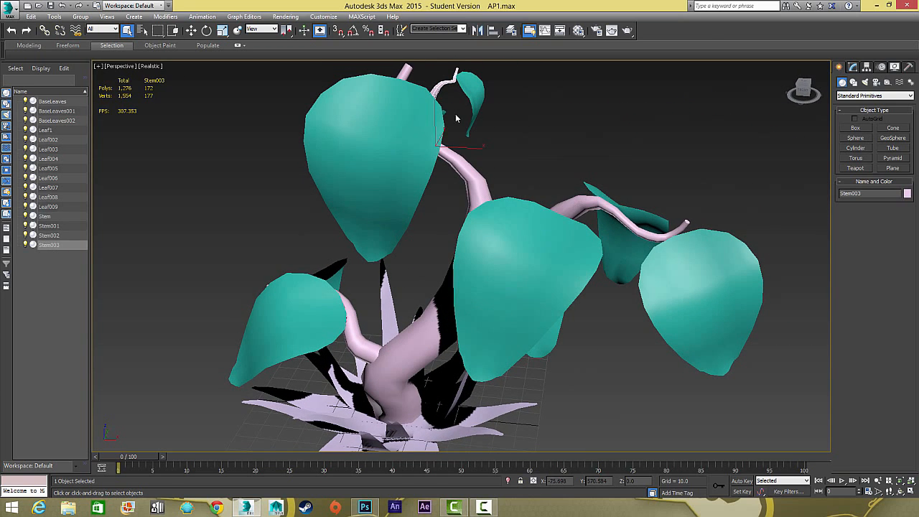
left_click(471, 175)
left_click(517, 253)
middle_click_drag(516, 254, 335, 229, "alt")
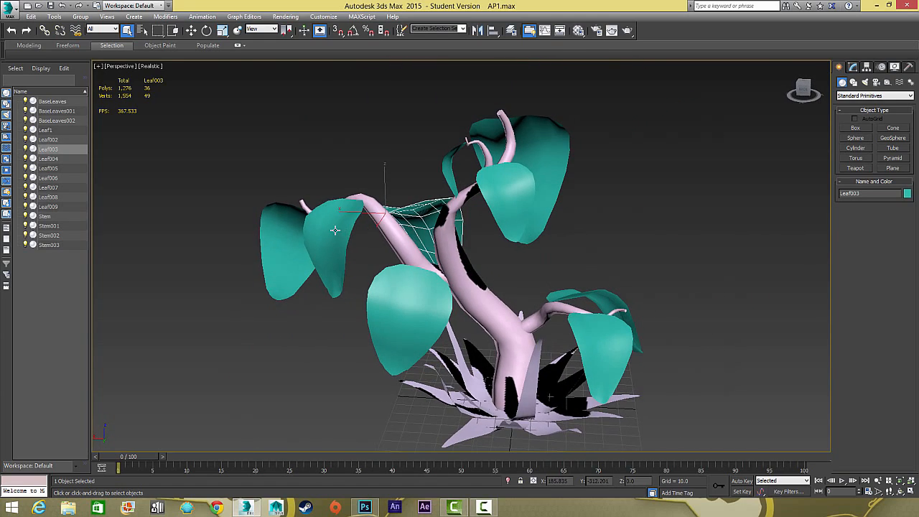
left_click(335, 230)
left_click(281, 230)
left_click(329, 230)
left_click(423, 314)
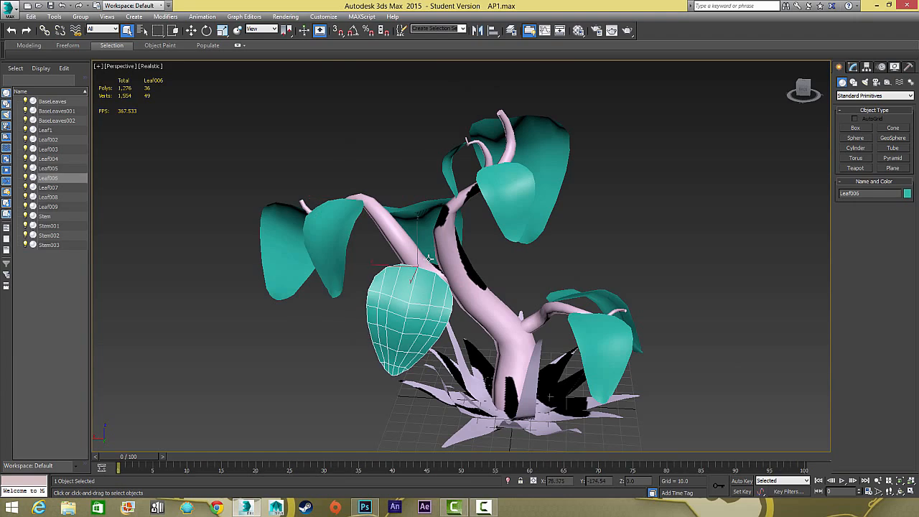
left_click(422, 217)
middle_click_drag(422, 217, 613, 144, "alt")
left_click(525, 190)
middle_click_drag(614, 143, 532, 189, "alt")
left_click(526, 197)
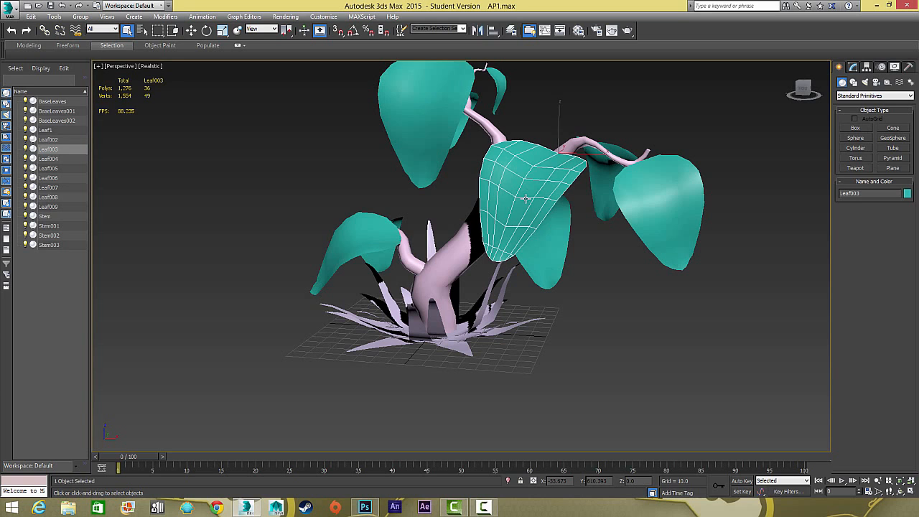
left_click(576, 127)
middle_click_drag(577, 128, 524, 148, "alt")
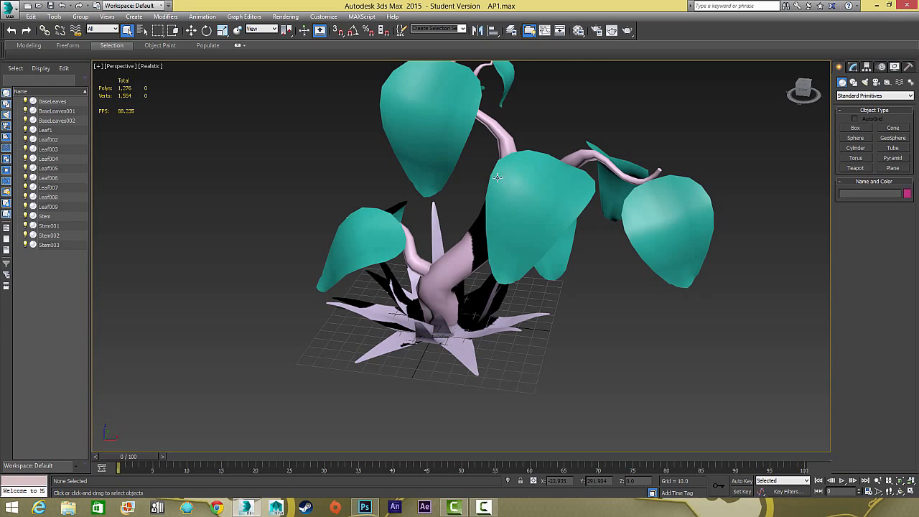
Step: Hide everything except Leaf003, Stem and BaseLeaves002, keeping one example of each plant part
left_click(552, 192)
middle_click_drag(479, 258, 465, 257, "alt")
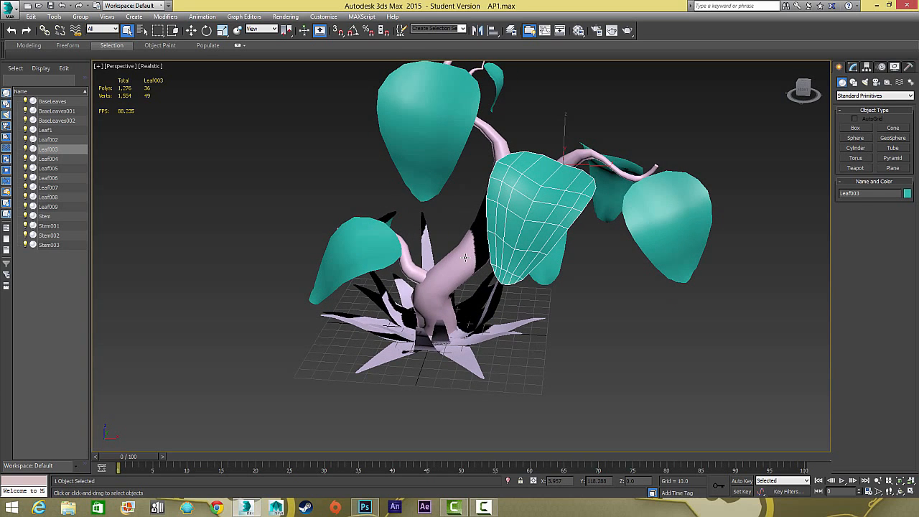
left_click(465, 256, "ctrl")
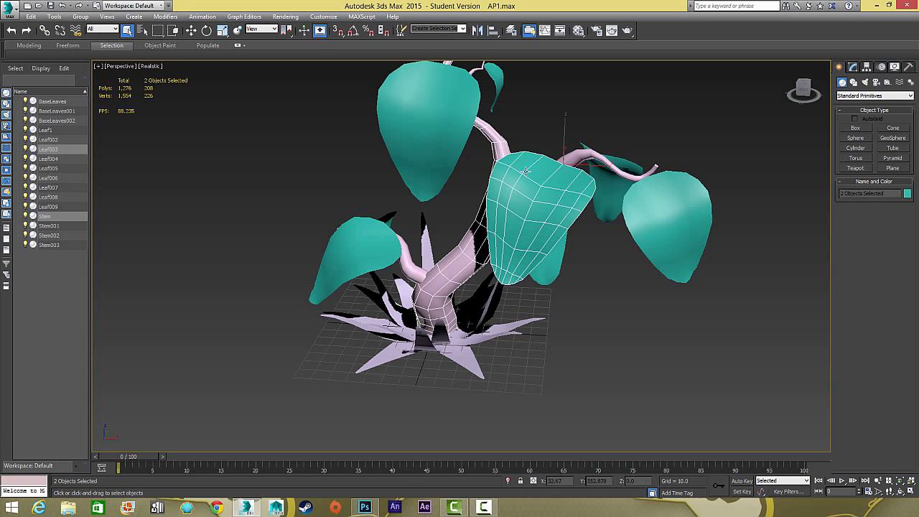
left_click(469, 367, "ctrl")
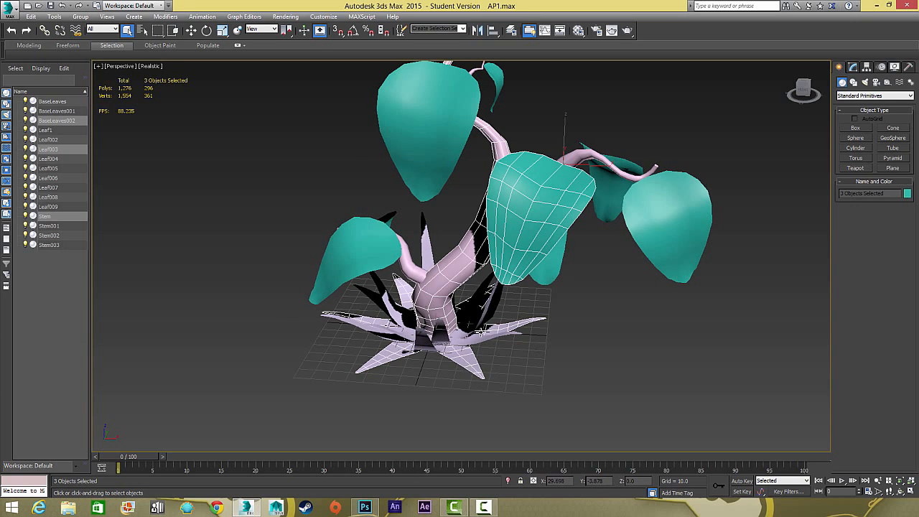
middle_click_drag(468, 367, 514, 314, "alt")
right_click(569, 279)
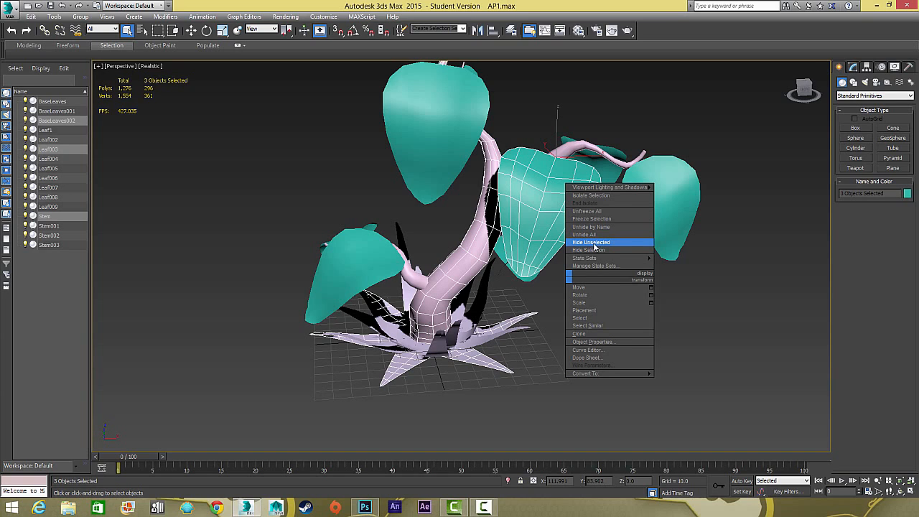
left_click(591, 243)
mouse_move(589, 246)
middle_mouse_down("alt")
mouse_move(405, 248)
mouse_move(569, 271)
mouse_move(573, 253)
middle_mouse_up("alt")
scroll(496, 263, "up", 4)
scroll(573, 253, "down", 3)
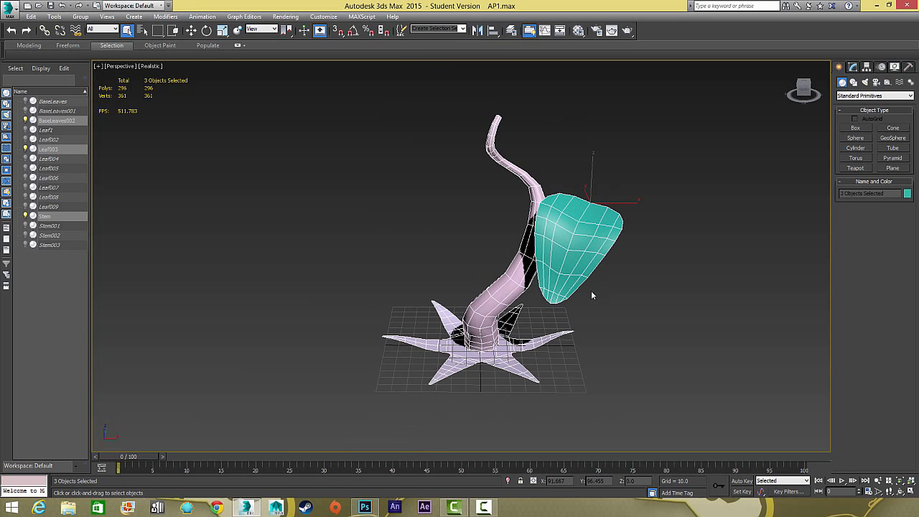
Step: Apply an Unwrap UVW modifier to the selected leaf, stem and base-leaf ring together
left_click(853, 67)
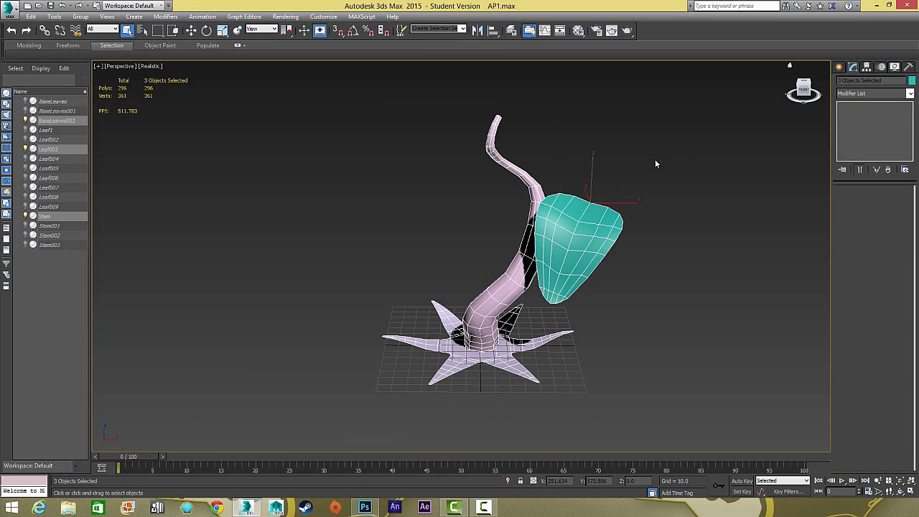
middle_click_drag(654, 163, 593, 180, "alt")
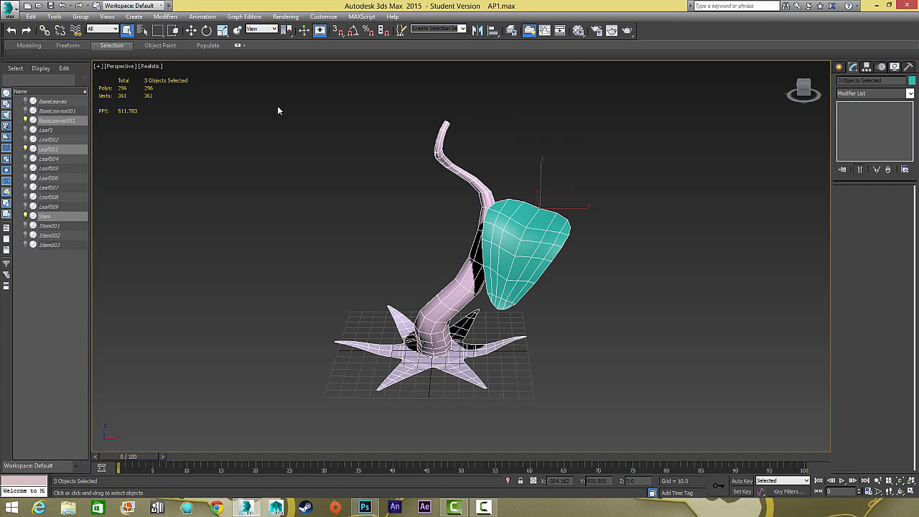
middle_click_drag(349, 119, 671, 158, "alt")
left_click(909, 94)
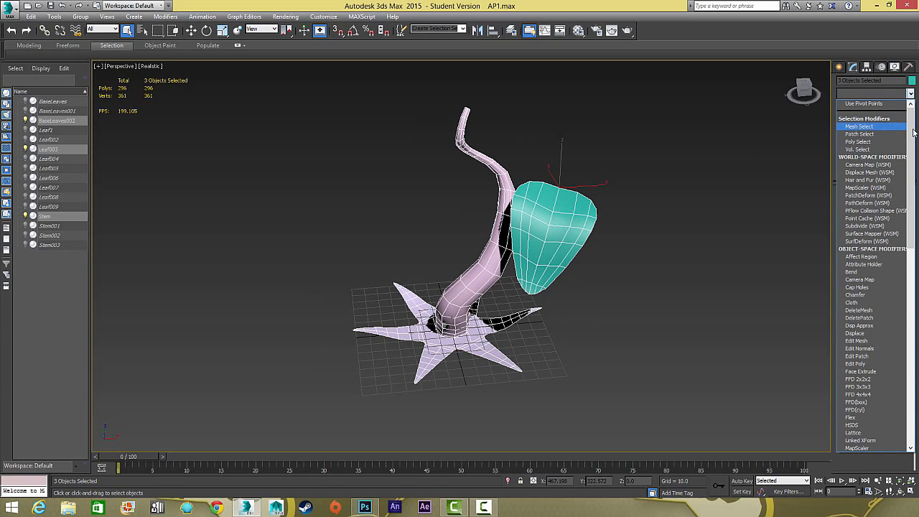
left_click(909, 290)
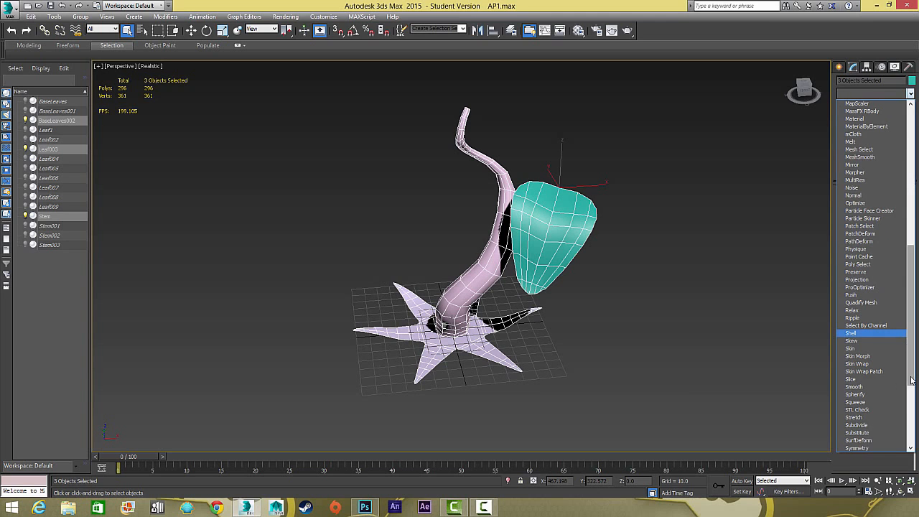
scroll(869, 325, "down", 7)
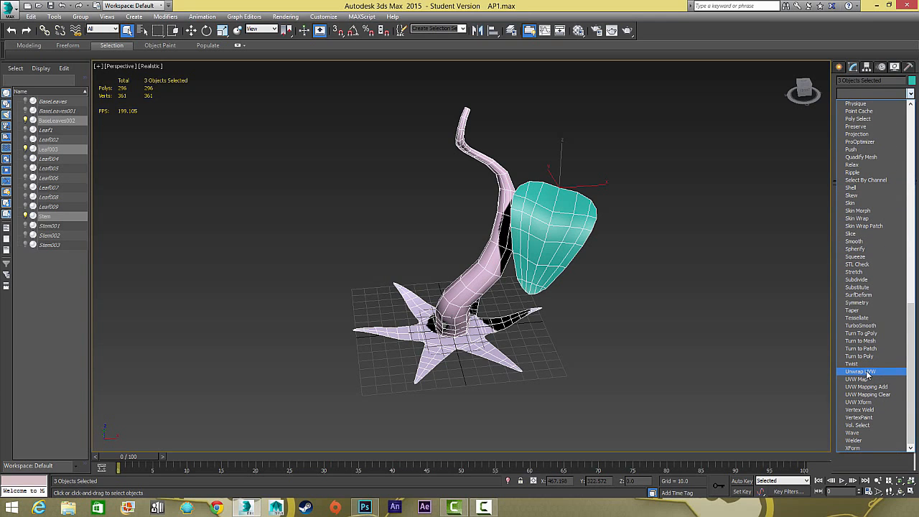
left_click(864, 371)
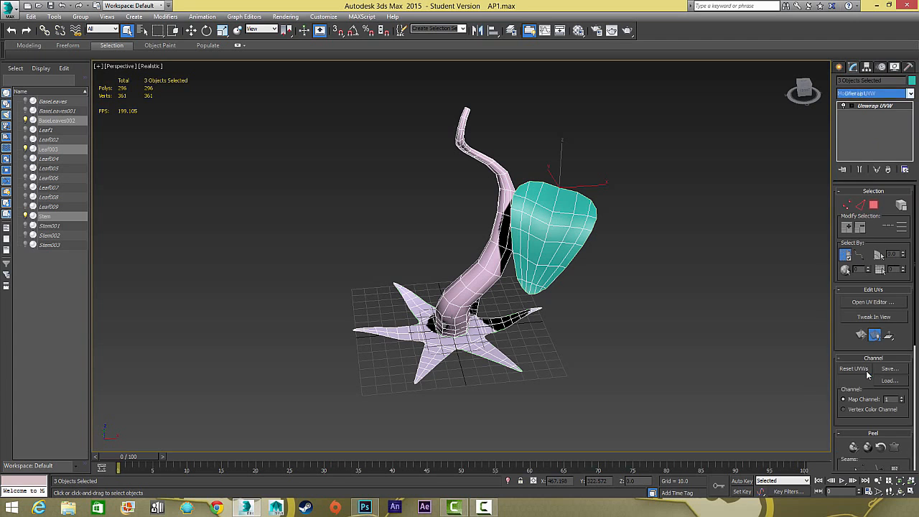
middle_click_drag(685, 209, 667, 200, "alt")
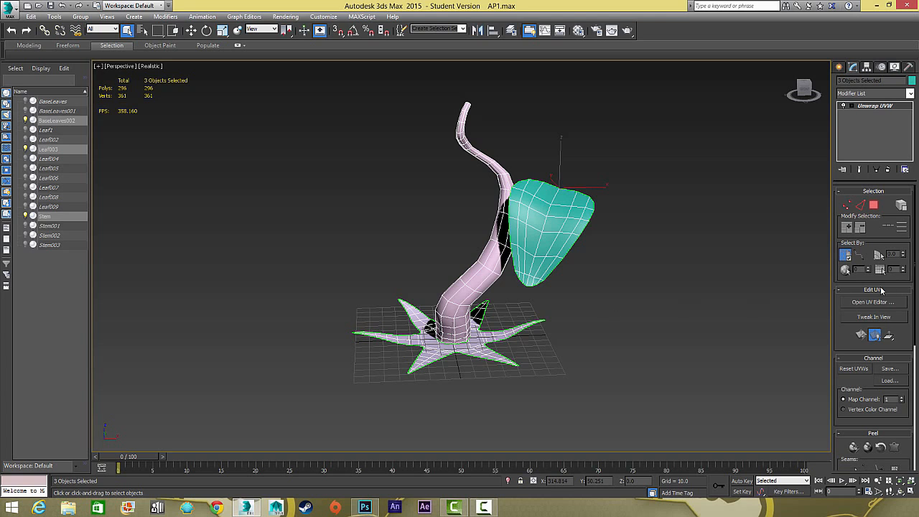
Step: Open the UV editor for the three objects and turn off its checker background
left_click(864, 302)
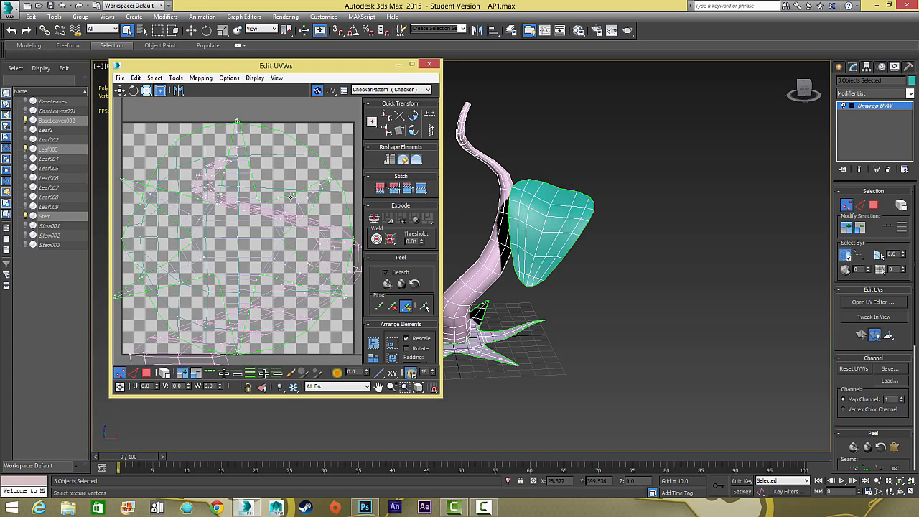
scroll(305, 136, "down", 5)
left_click(320, 91)
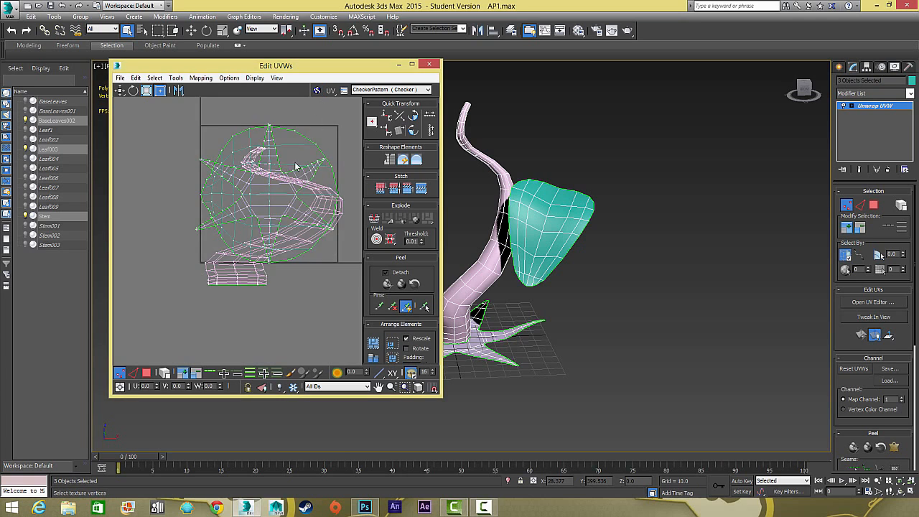
middle_click_drag(297, 164, 284, 203)
left_click(319, 92)
left_click(318, 92)
scroll(281, 208, "down", 2)
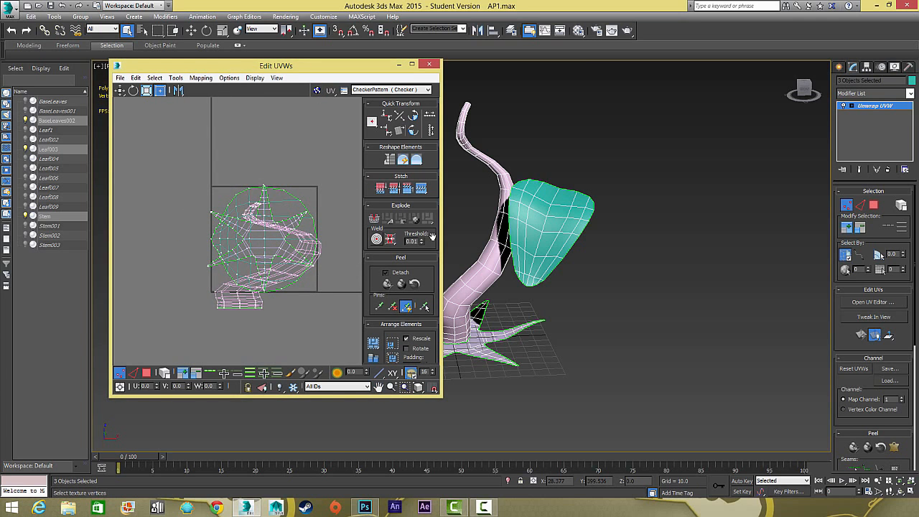
scroll(574, 231, "down", 2)
scroll(579, 236, "up", 6)
scroll(578, 236, "down", 5)
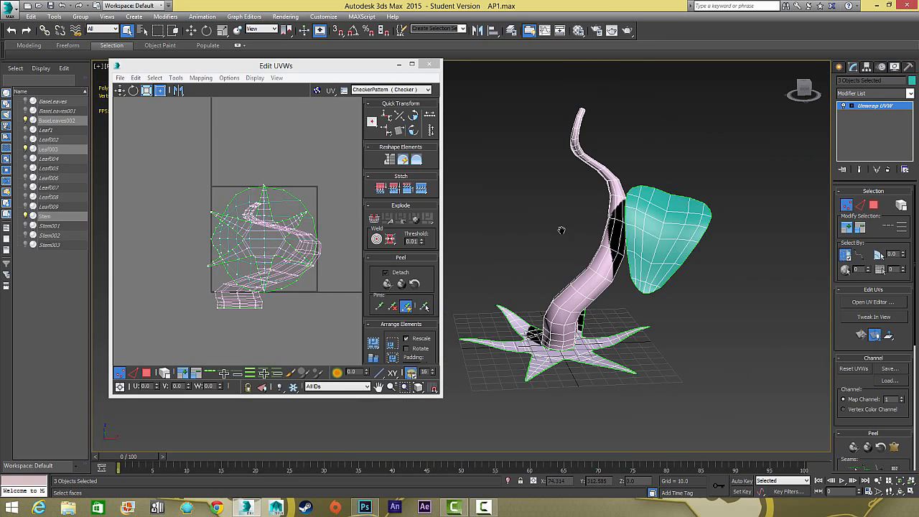
Step: Examine the stem, leaf and base-leaf ring from above, below and the sides to plan their unwrapping
middle_click_drag(562, 230, 599, 250, "alt")
middle_click_drag(603, 203, 519, 207, "alt")
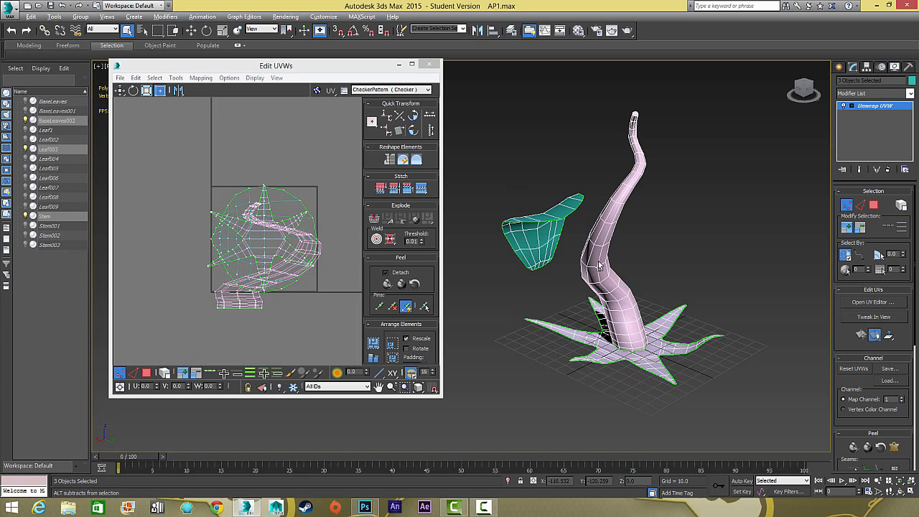
scroll(581, 257, "up", 4)
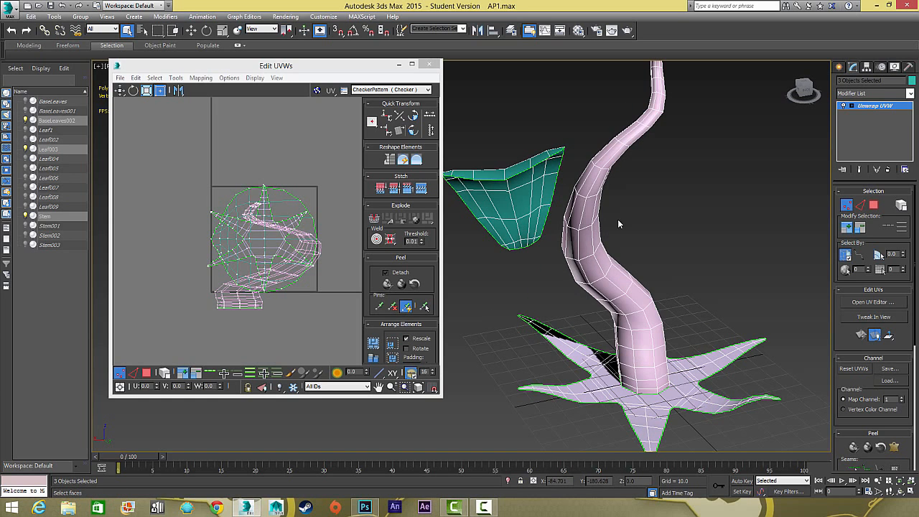
middle_click_drag(641, 132, 659, 73, "alt")
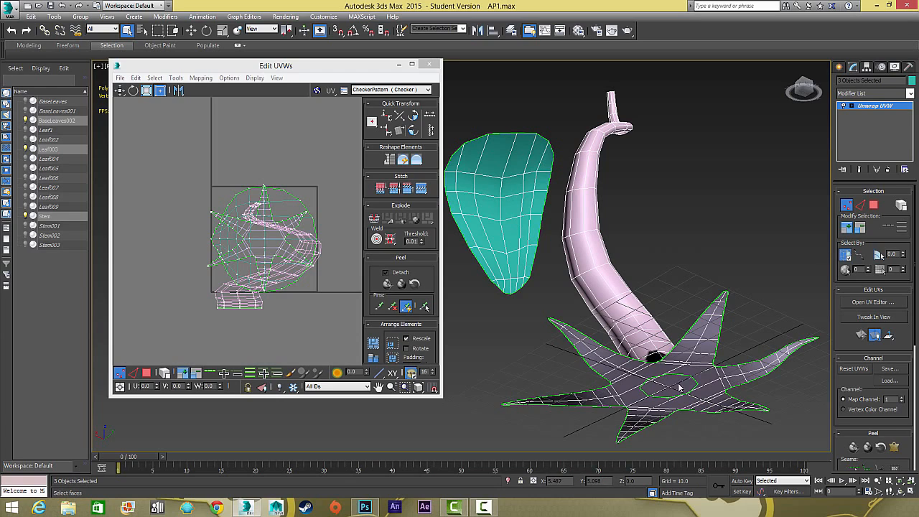
middle_click_drag(542, 274, 767, 359, "alt")
scroll(901, 427, "down", 3)
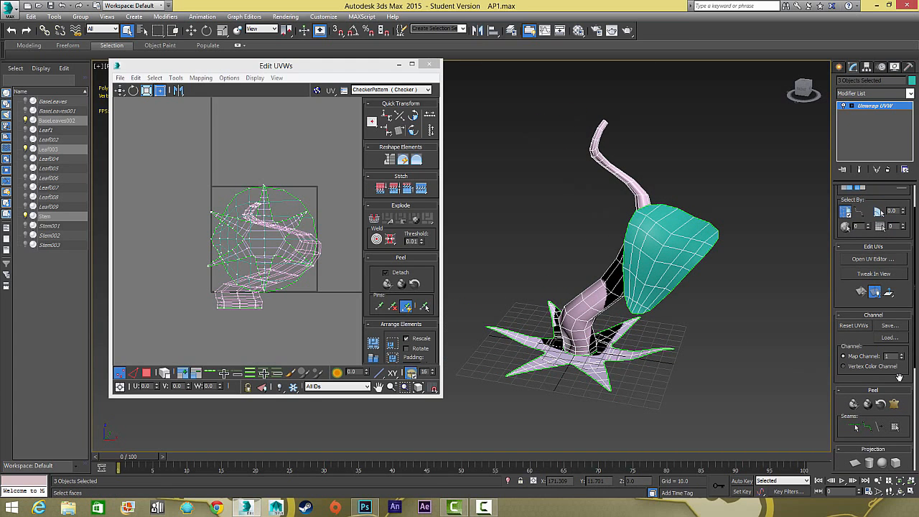
left_click(174, 231)
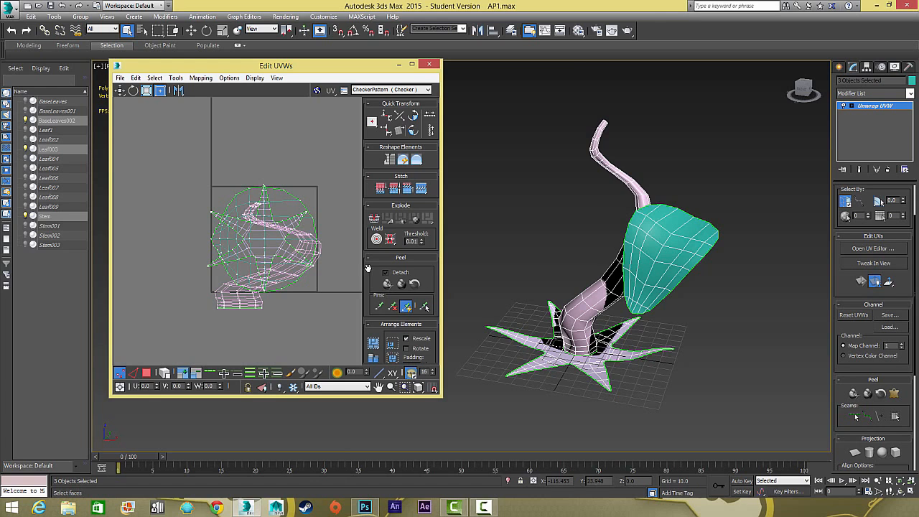
middle_click_drag(696, 257, 715, 260, "alt")
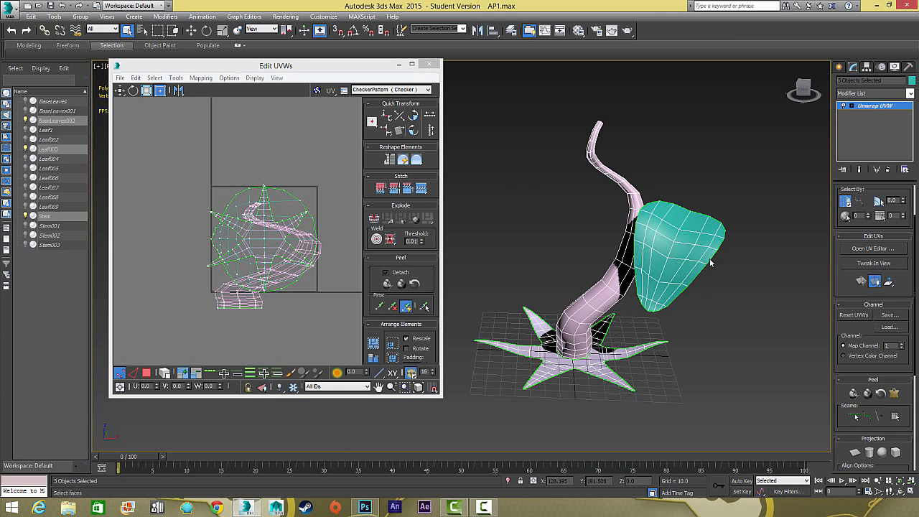
Step: Try selecting a single leaf polygon and expanding the selection to the seams
key("3")
left_click(691, 251)
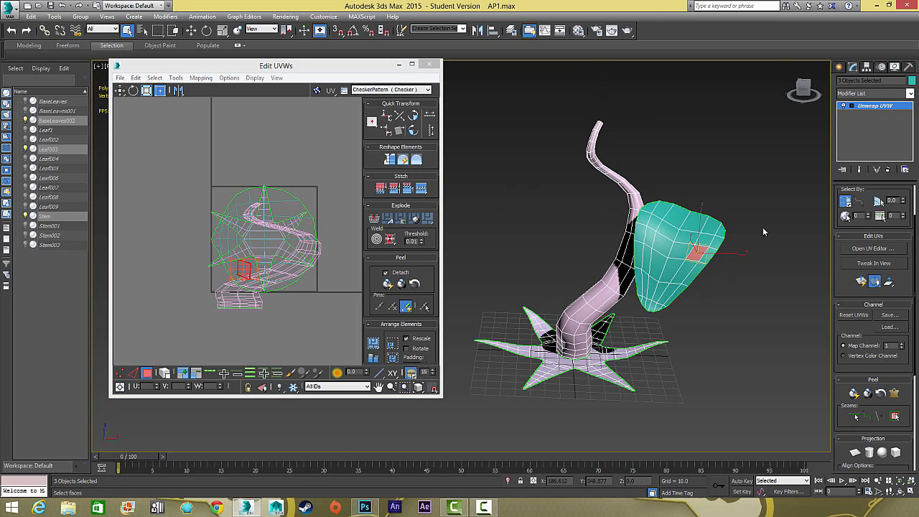
middle_click_drag(680, 280, 702, 287, "alt")
left_click(895, 417)
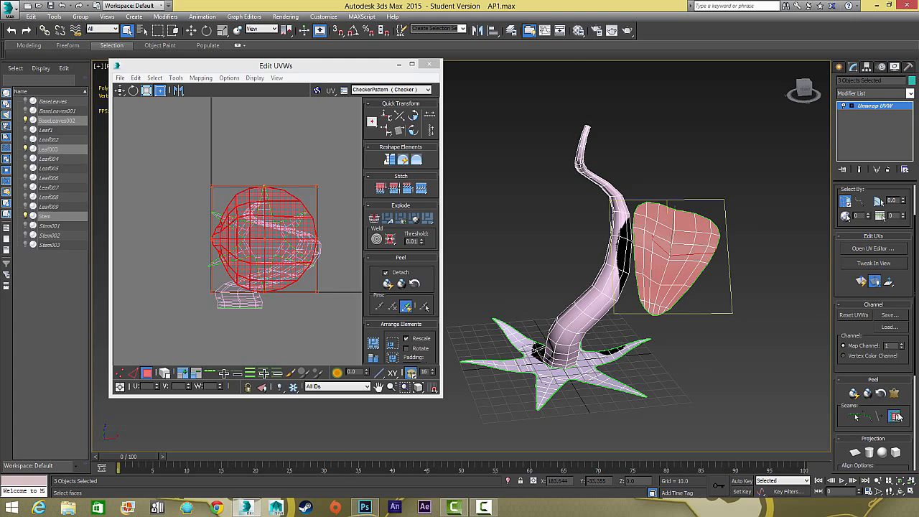
left_click(701, 238)
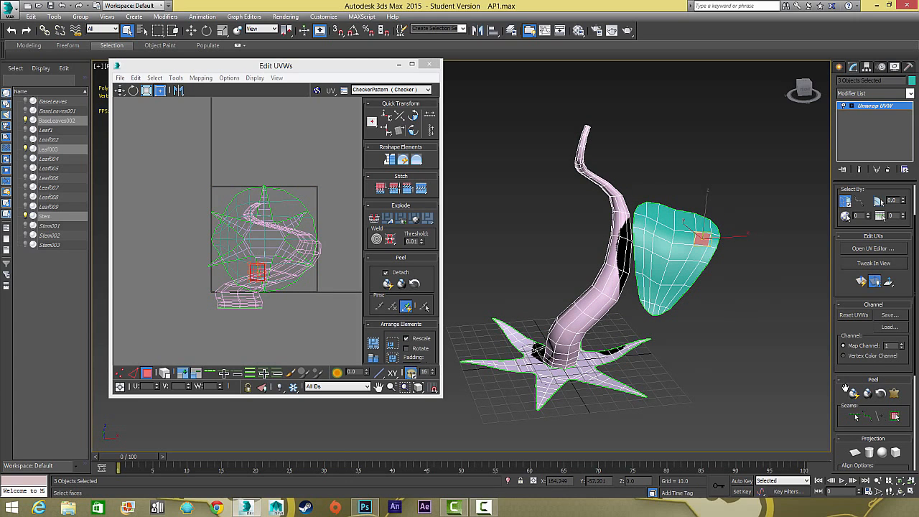
Step: Expand the Unwrap UVW modifier's sub-object levels, go through Vertex and Edge, and activate Polygon
left_click(851, 106)
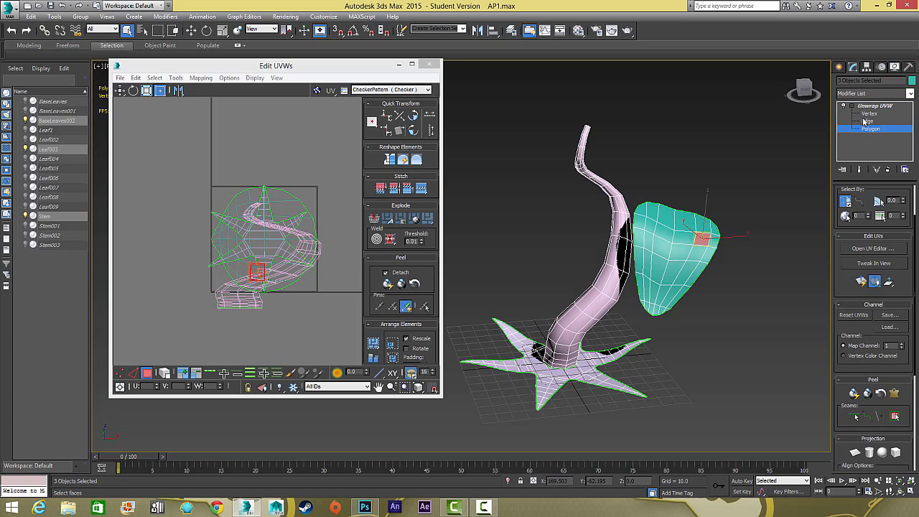
left_click(870, 114)
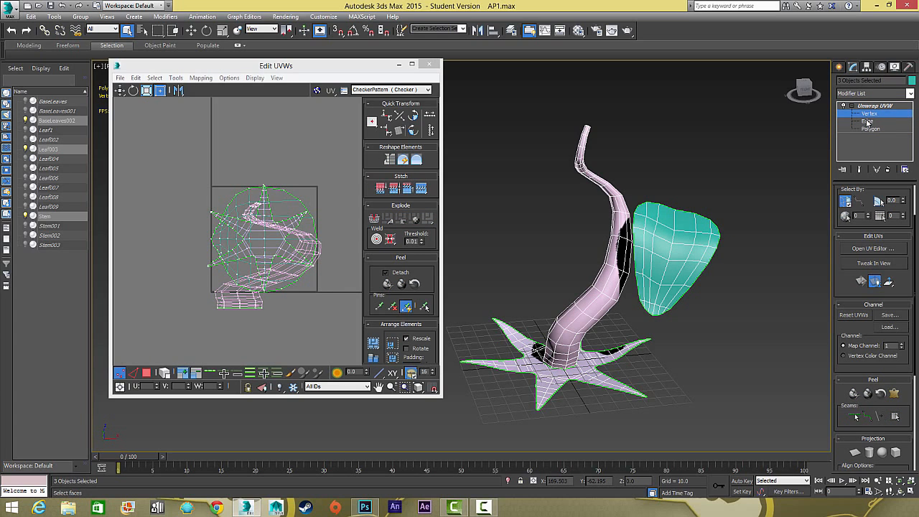
left_click(867, 121)
left_click(869, 130)
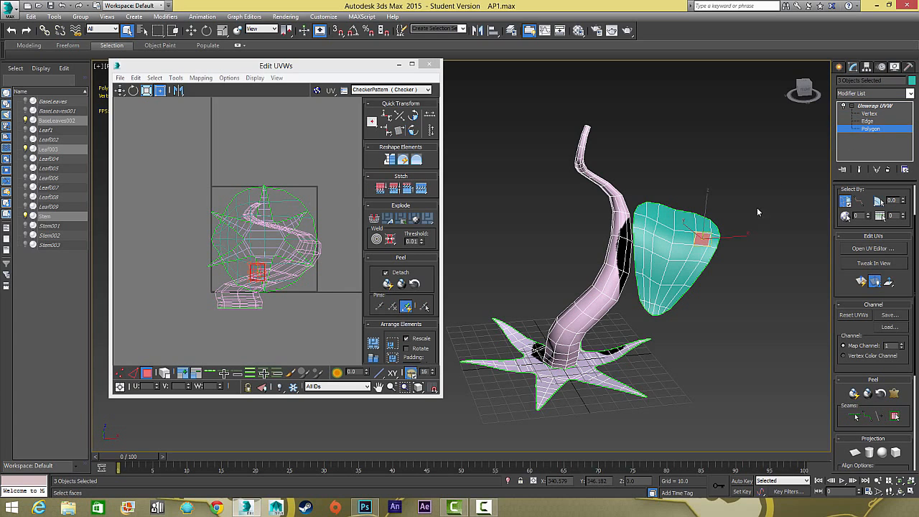
Step: Select one polygon on the leaf and expand the selection to the seams to cover the whole leaf
left_click(683, 248)
middle_click_drag(703, 233, 675, 215)
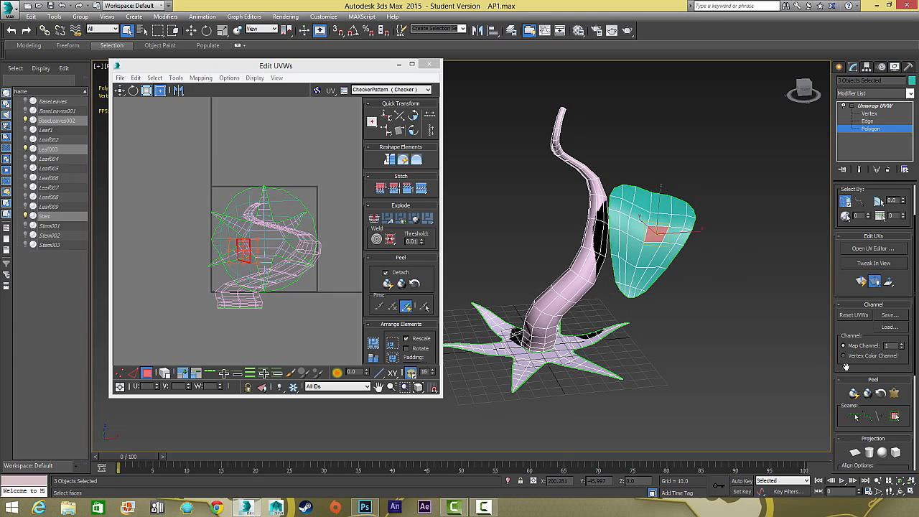
scroll(848, 368, "down", 5)
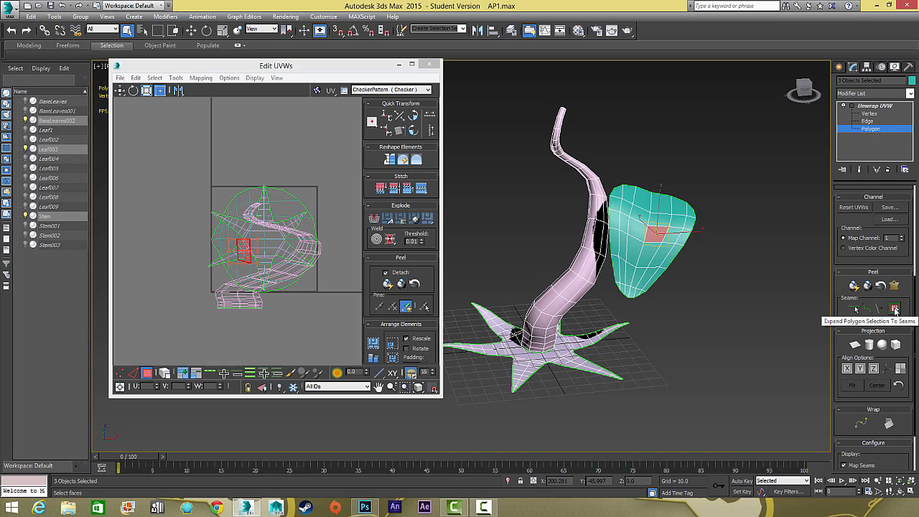
left_click(895, 308)
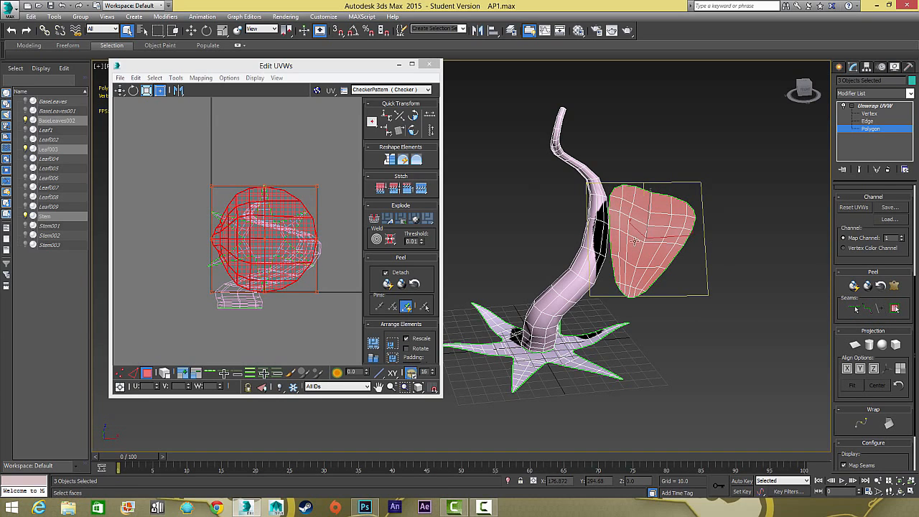
Step: Frame the selected leaf closer and move and enlarge the UV editor beside it
middle_click_drag(634, 241, 588, 247, "alt")
scroll(650, 274, "up", 3)
left_click_drag(292, 70, 224, 67)
left_click_drag(371, 390, 380, 435)
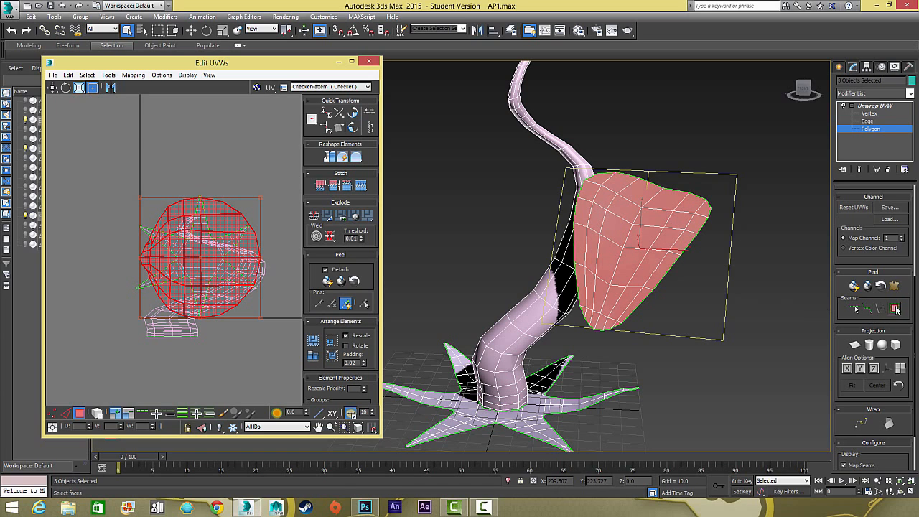
Step: Unwrap the selected leaf with Pelt Map: run the pelt simulation, relax it and commit the result
left_click(893, 285)
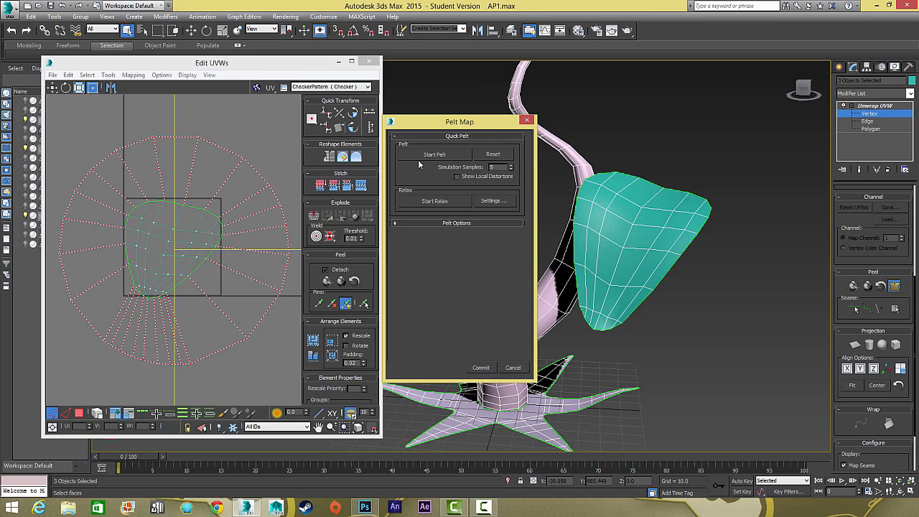
left_click(425, 152)
left_click(219, 199)
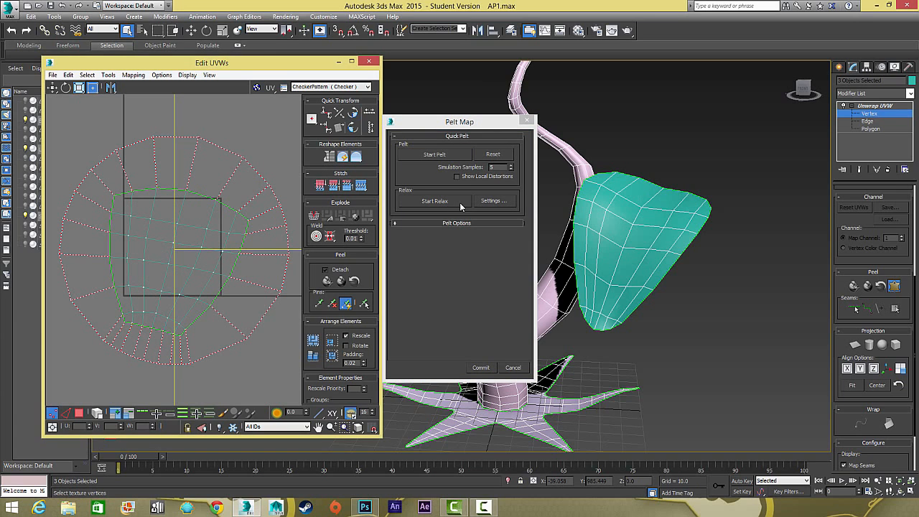
left_click(434, 201)
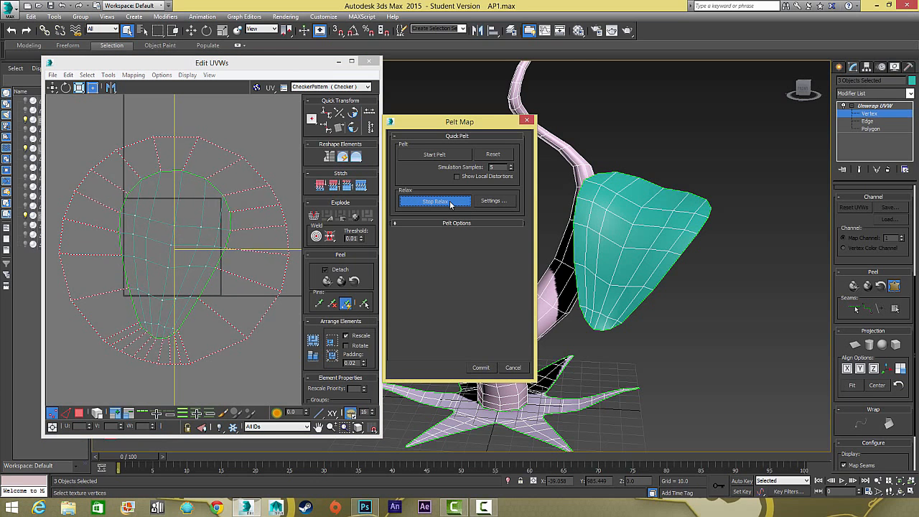
left_click(450, 203)
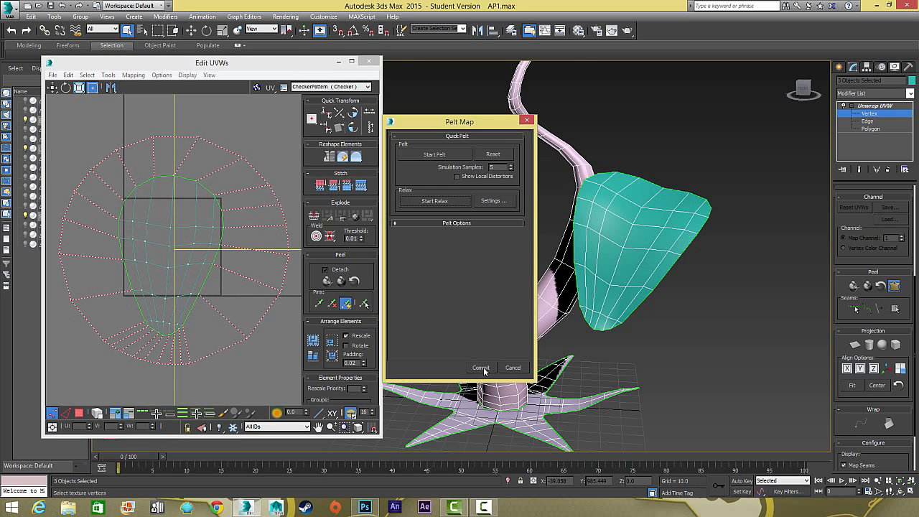
left_click(483, 367)
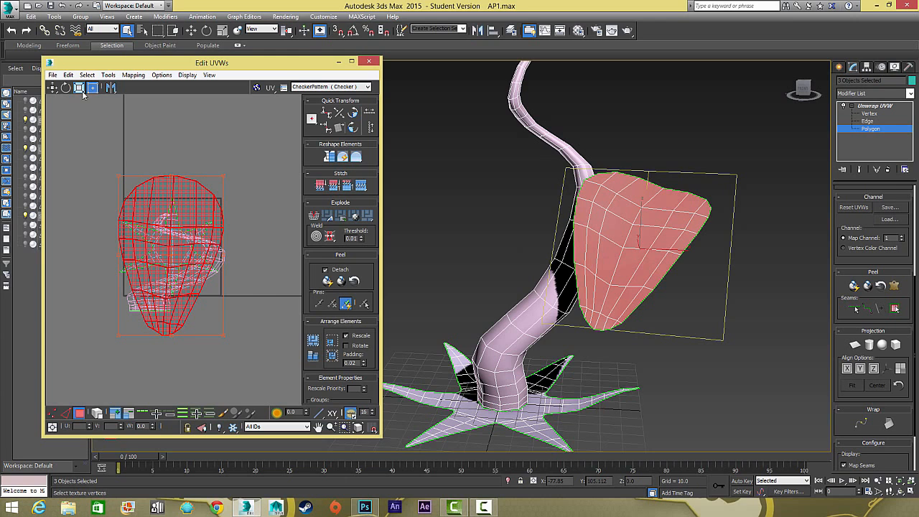
Step: Move the leaf's UV shell outside the UV square, scale it down and rotate it to a slant
left_click_drag(143, 226, 253, 188)
middle_click_drag(251, 196, 183, 200)
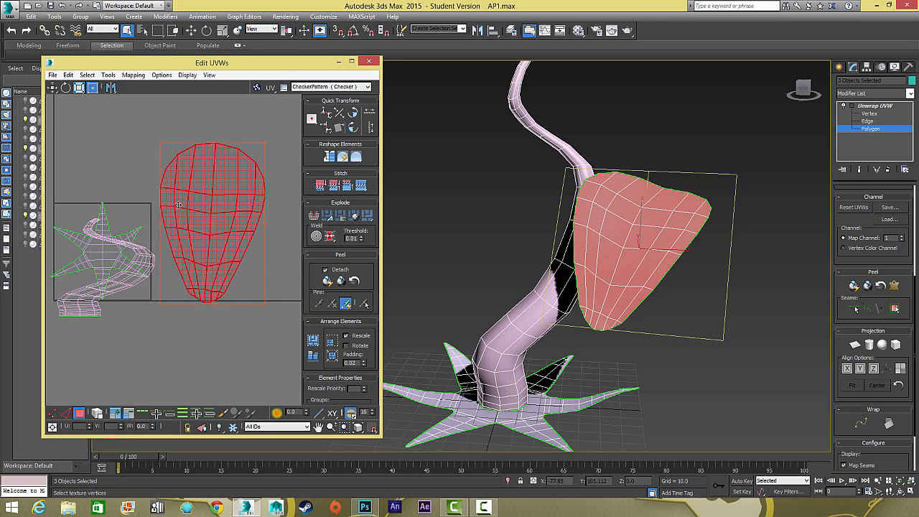
scroll(181, 211, "down", 2)
key("r")
left_click_drag(194, 208, 215, 219)
key("e")
middle_click_drag(215, 219, 253, 204)
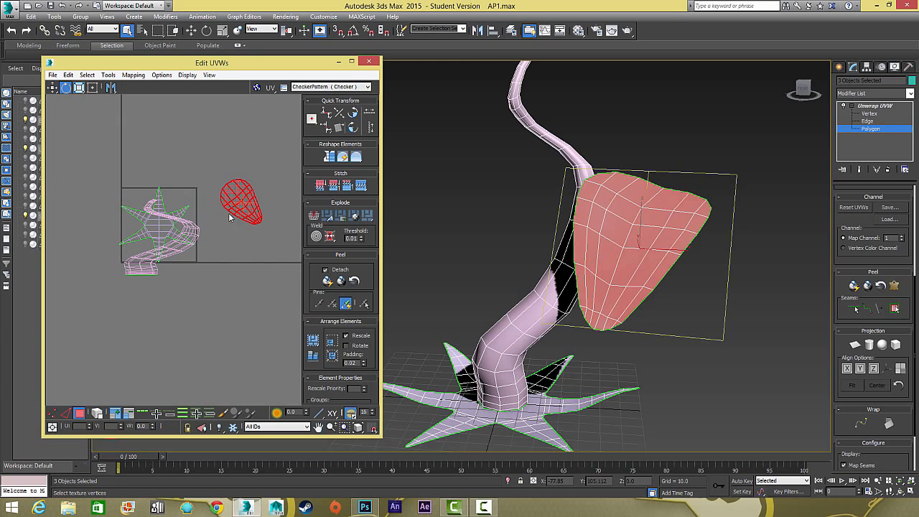
Step: Select one polygon on the base-leaf ring and expand the selection to the seams
left_click(571, 402)
middle_click_drag(597, 386, 598, 358)
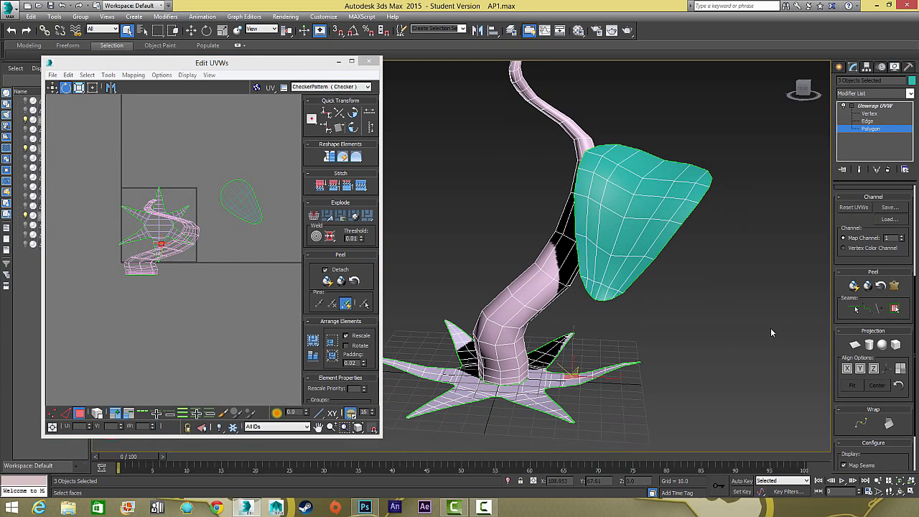
left_click(893, 310)
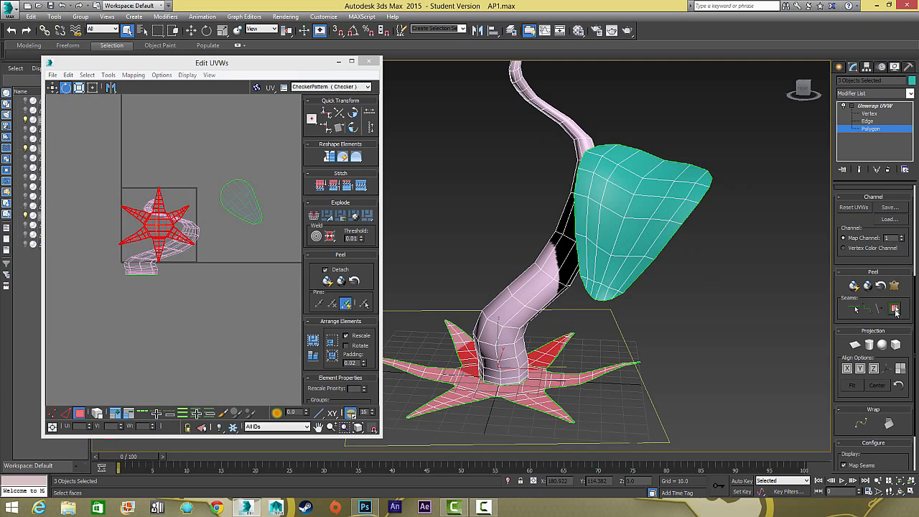
middle_click_drag(695, 306, 686, 248, "alt")
Step: Unwrap the base-leaf ring with Pelt Map: run the pelt simulation, relax it and commit the result
left_click(894, 286)
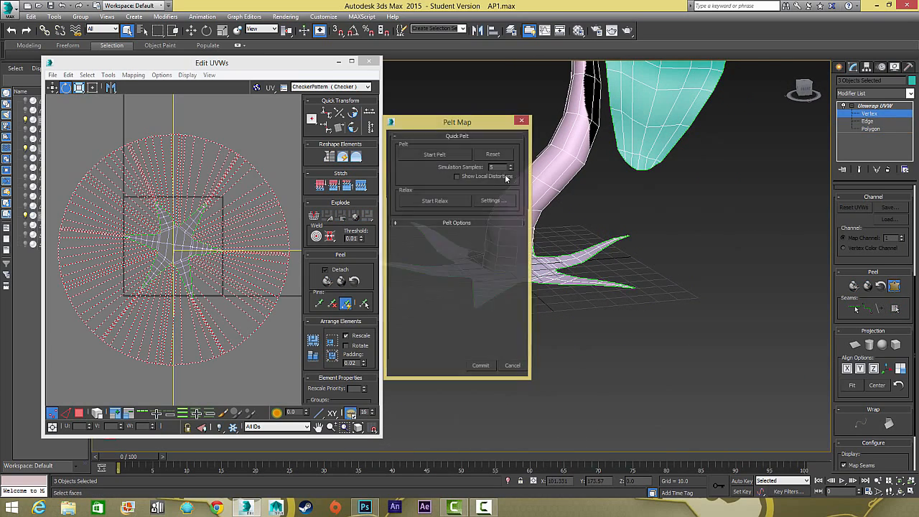
left_click(451, 156)
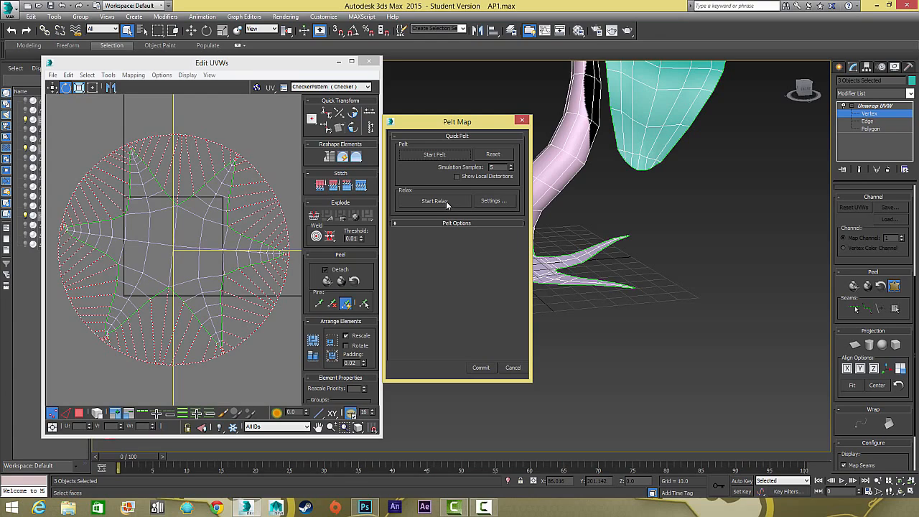
left_click(445, 201)
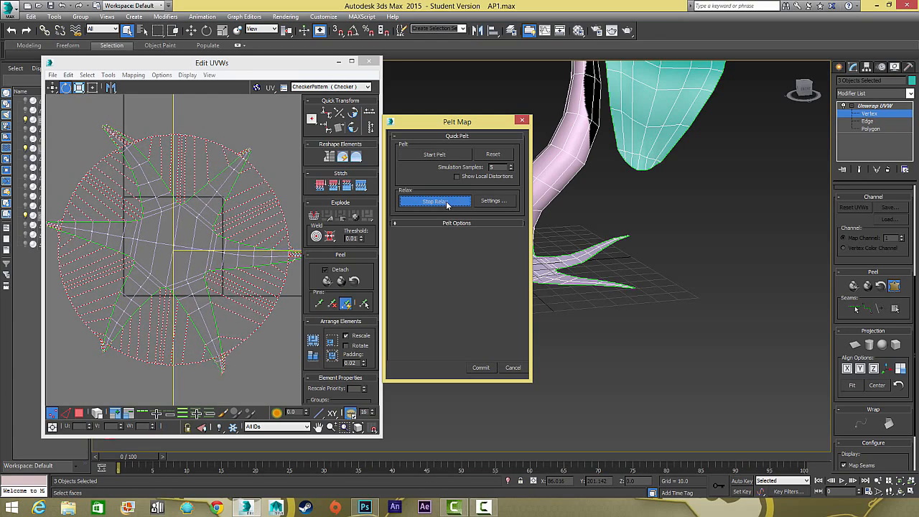
left_click(446, 201)
left_click(481, 368)
Step: Scale down the star-shaped base-leaf UV shell and move it outside the UV square, below its lower-left corner
scroll(498, 328, "up", 1)
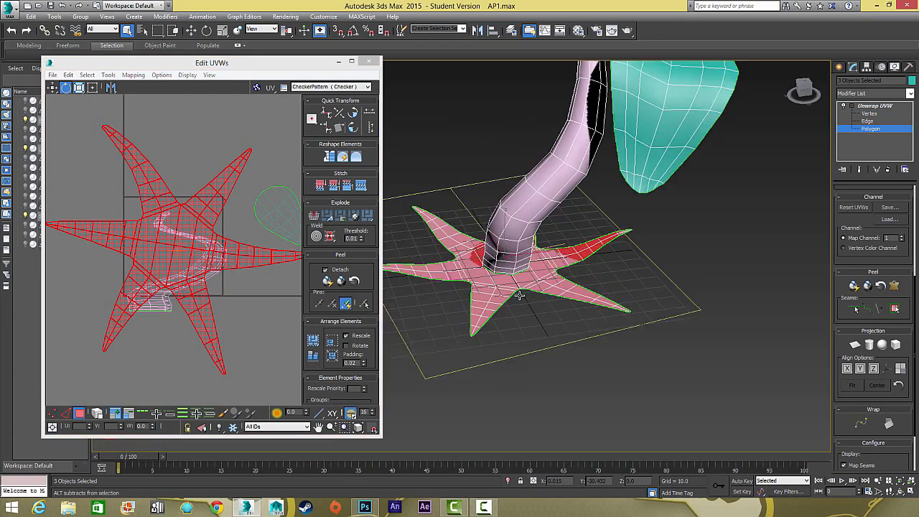
scroll(512, 309, "down", 4)
scroll(515, 324, "up", 2)
left_click_drag(195, 229, 171, 325)
key("r")
key("w")
left_click_drag(169, 266, 97, 370)
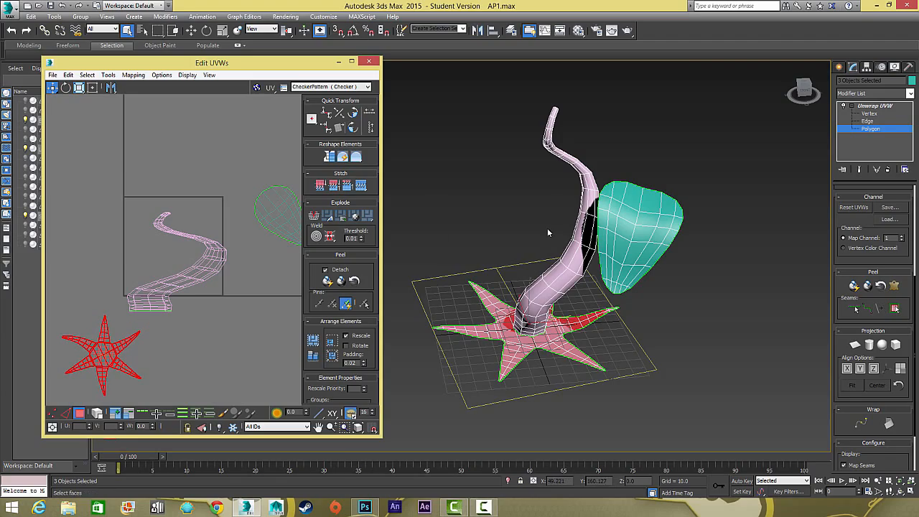
Step: Start a point-to-point seam at the base of the stem and run it along the lengthwise edges of the lower stem
middle_click_drag(550, 232, 610, 281, "alt")
scroll(570, 251, "up", 2)
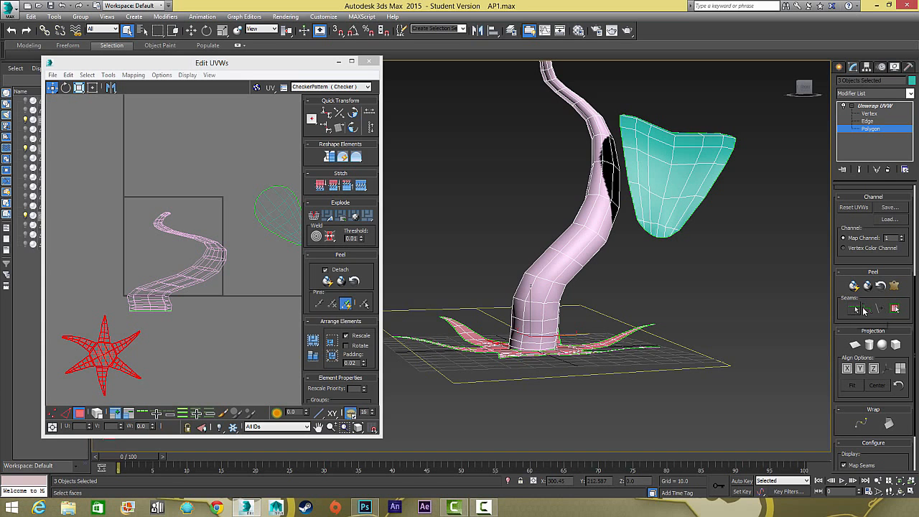
left_click(865, 310)
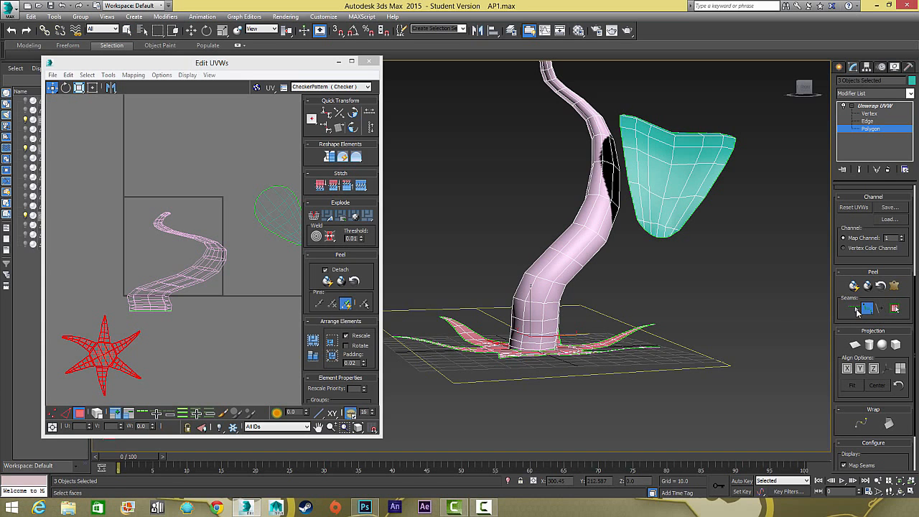
scroll(628, 317, "up", 6)
scroll(655, 300, "up", 5)
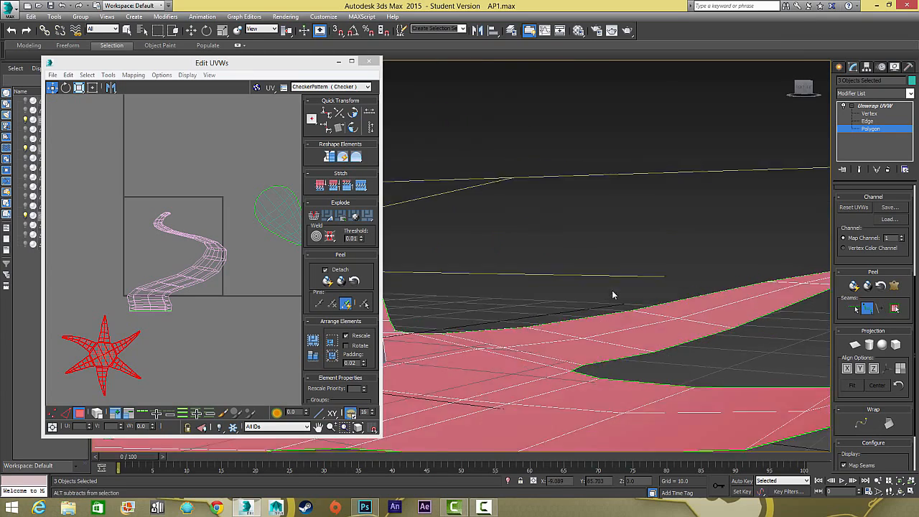
middle_click_drag(612, 292, 787, 300)
scroll(631, 318, "down", 4)
middle_click_drag(632, 318, 648, 361)
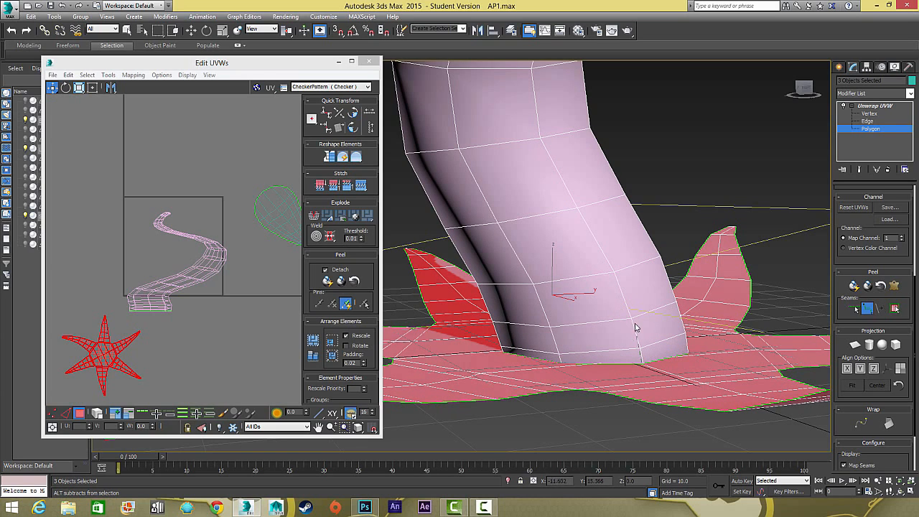
left_click(539, 137)
Step: Continue the seam along the same edge line through the middle of the stem to its upper bend
scroll(544, 219, "down", 4)
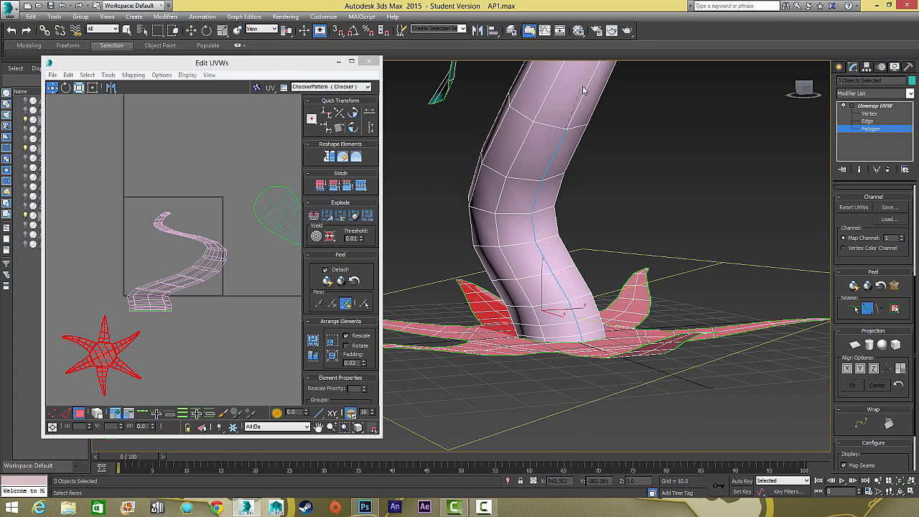
middle_click_drag(565, 129, 545, 175, "alt")
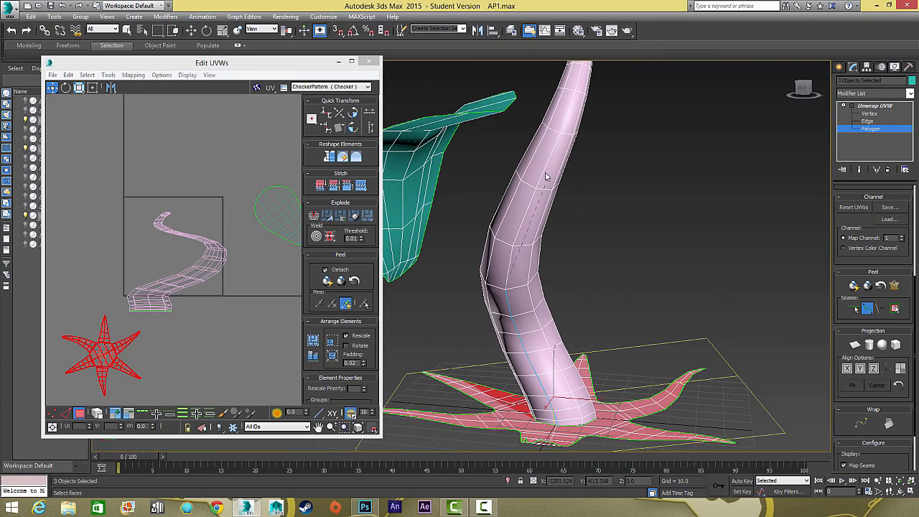
left_click(560, 133)
middle_click_drag(561, 132, 545, 278)
scroll(547, 273, "up", 3)
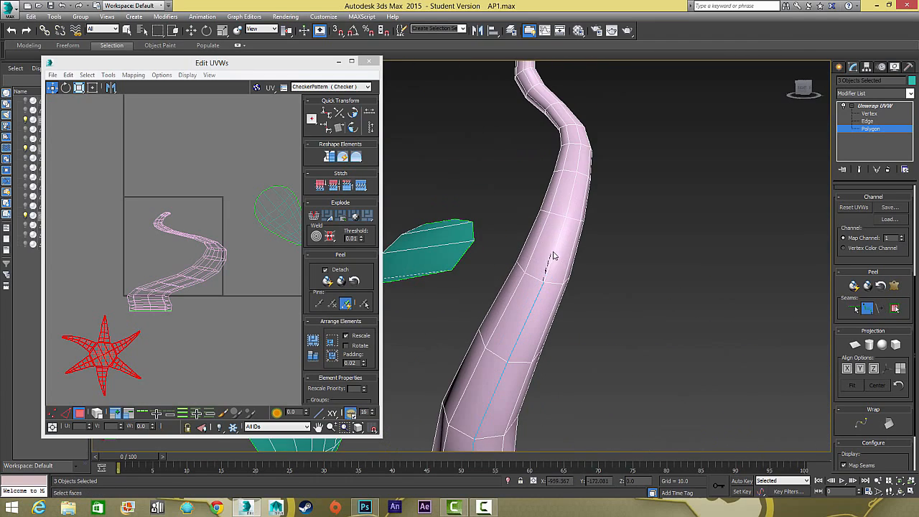
left_click(578, 129)
Step: Continue the point-to-point seam from the stem's upper bend along the same edge line to its tip
scroll(604, 249, "down", 3)
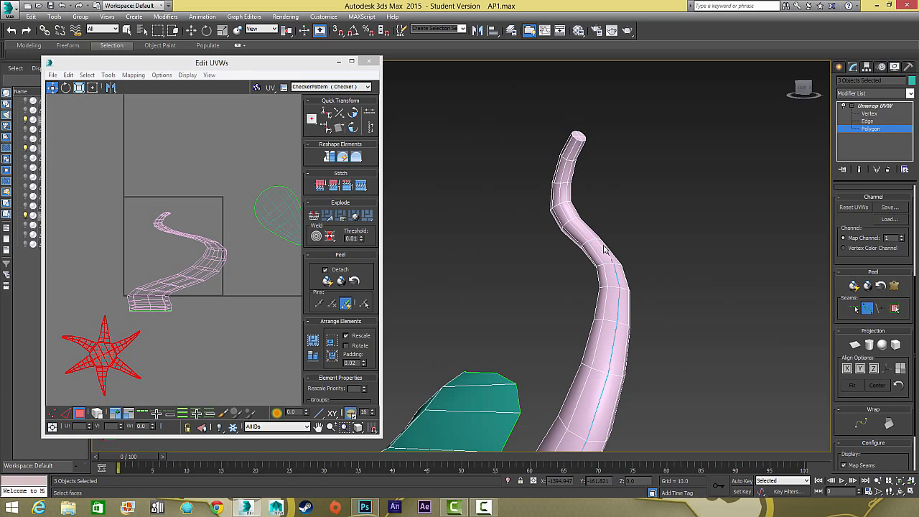
left_click(567, 202)
middle_click_drag(572, 211, 578, 244)
scroll(578, 233, "up", 4)
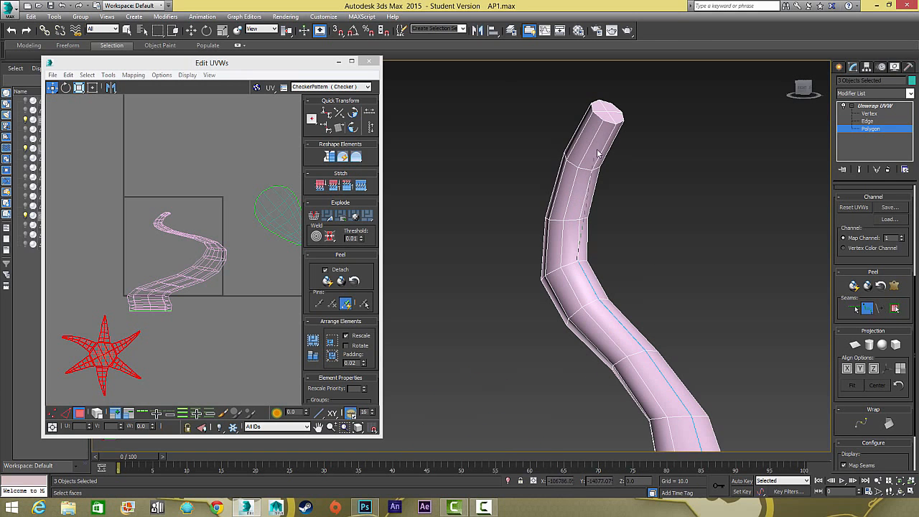
left_click(615, 124)
middle_click_drag(615, 128, 533, 220, "alt")
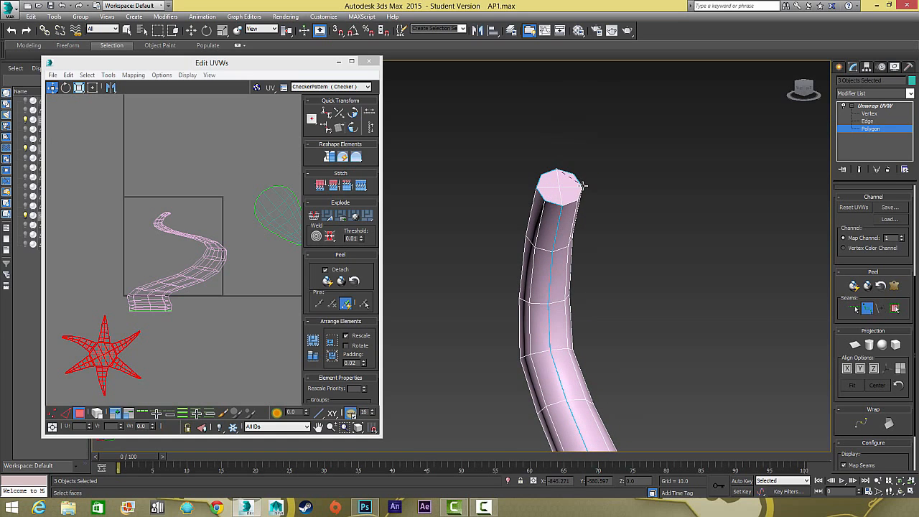
Step: Run the seam around the rim of the stem's end cap and finish the point-to-point seam
middle_click_drag(583, 185, 541, 282)
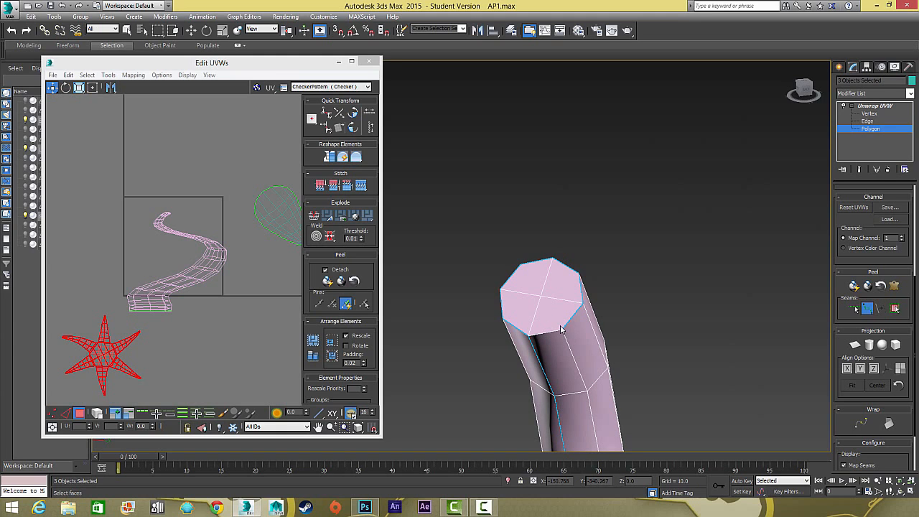
scroll(566, 339, "down", 8)
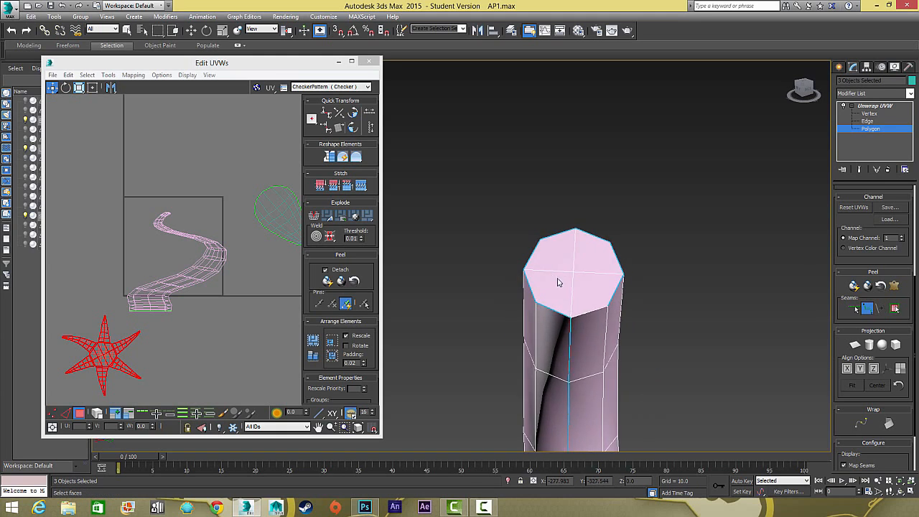
scroll(605, 371, "up", 8)
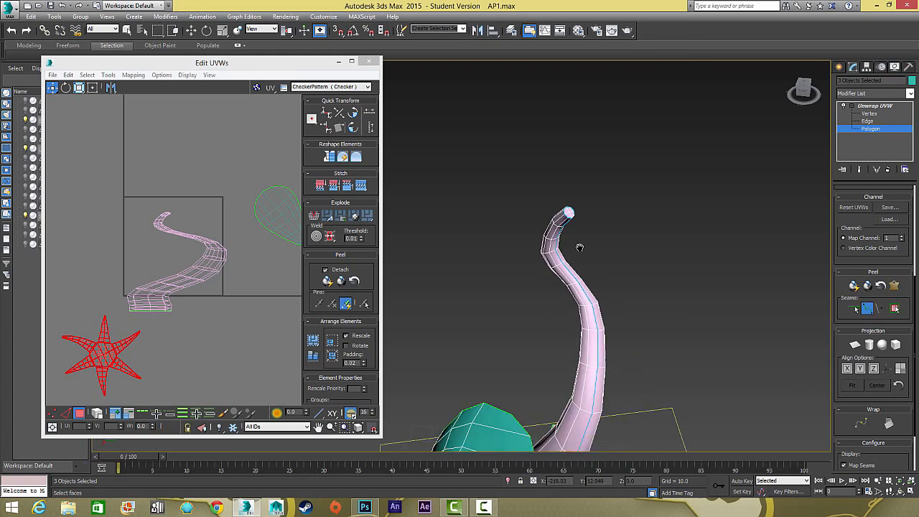
scroll(693, 272, "down", 4)
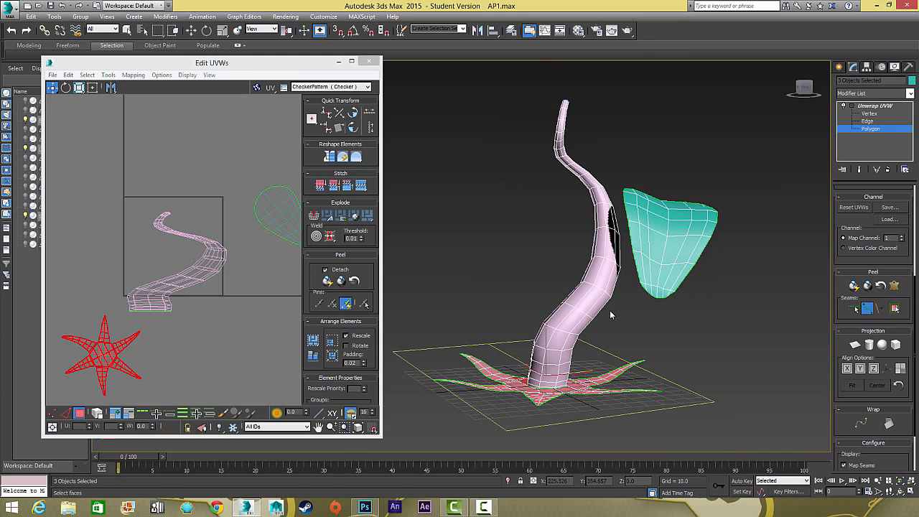
left_click(864, 311)
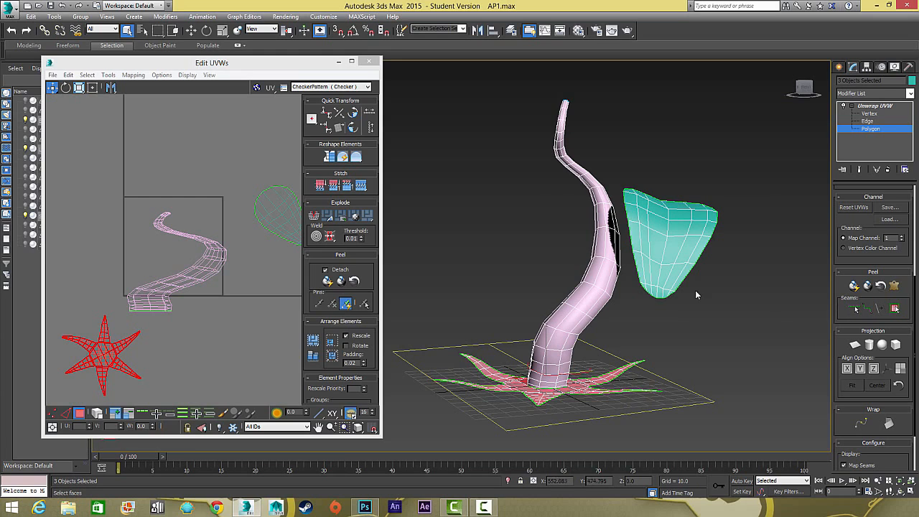
Step: Select one stem polygon and expand the selection to the seams to cover the whole stem
left_click(590, 282)
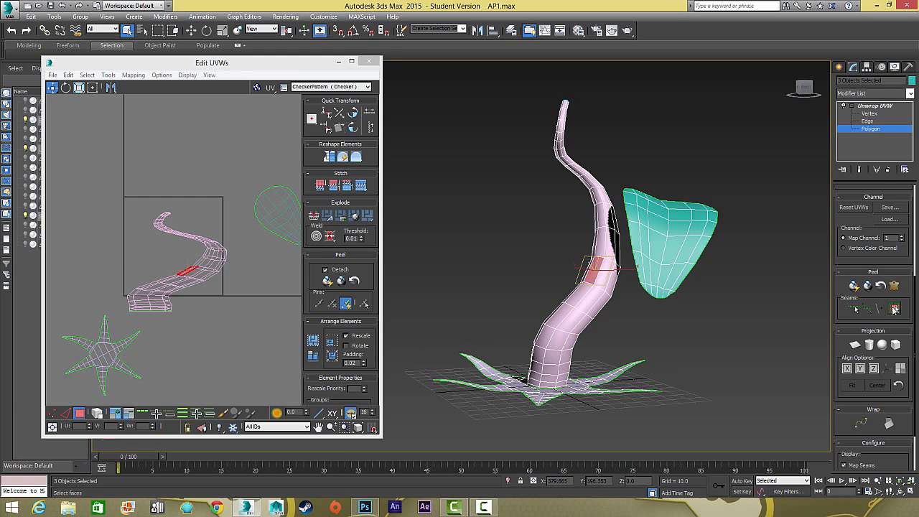
left_click(894, 309)
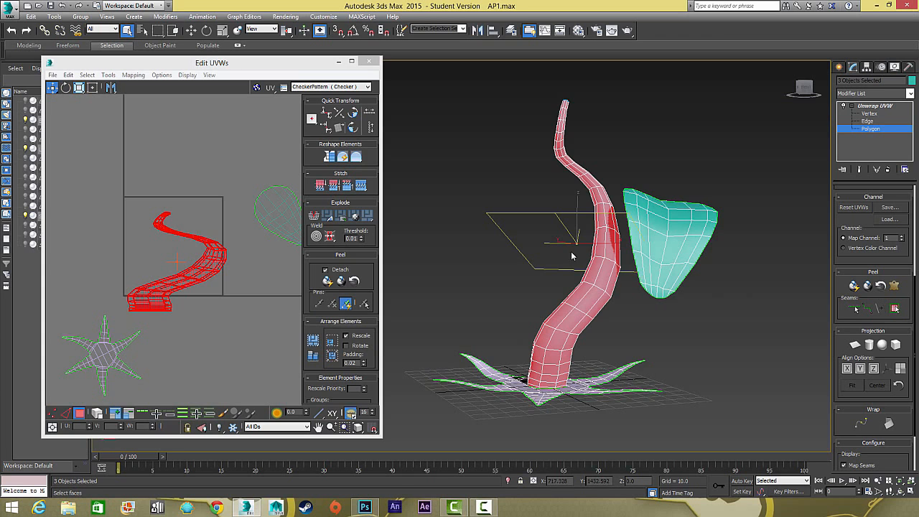
middle_click_drag(572, 255, 626, 261, "alt")
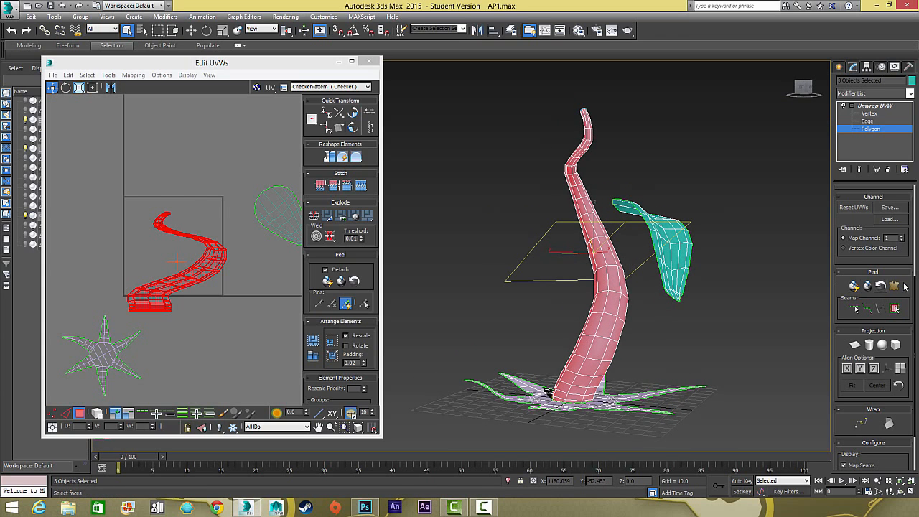
Step: Start Pelt Map on the stem, enlarge the stretcher circle around its UVs, and run the pelt simulation on the pelt UVs
left_click(894, 286)
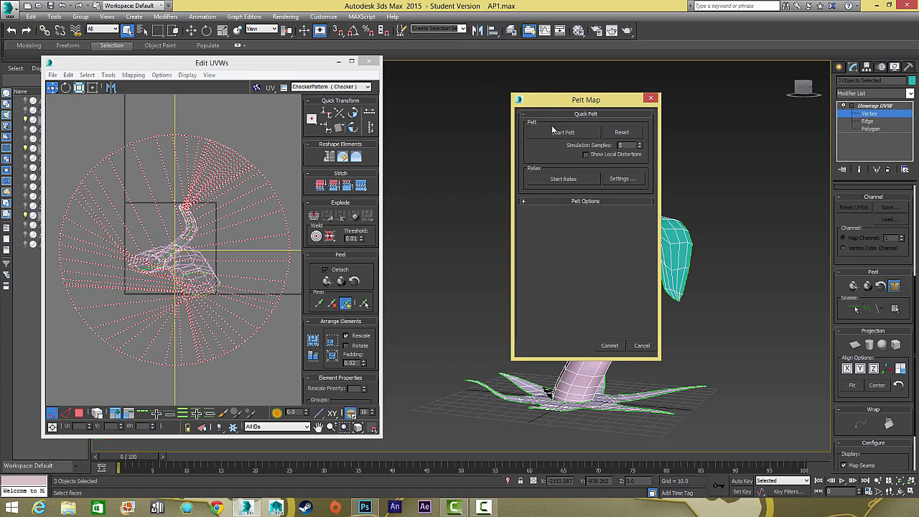
left_click(568, 201)
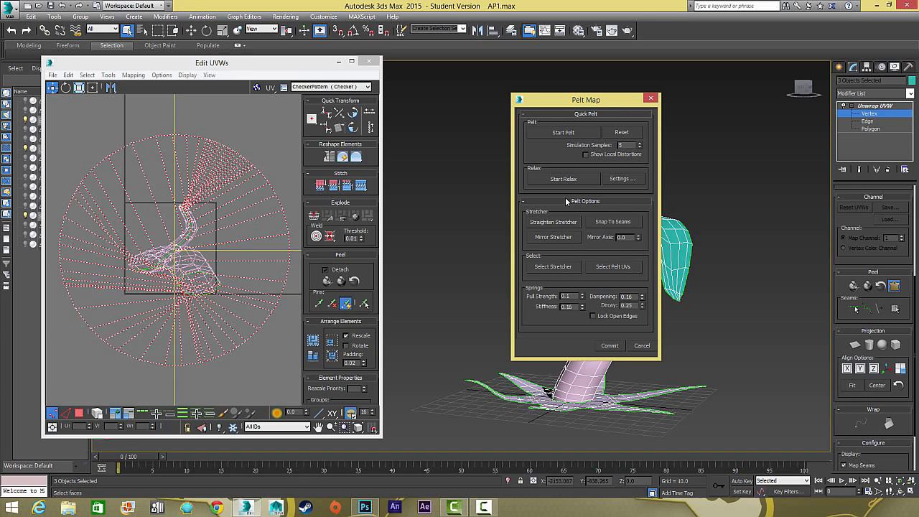
left_click(551, 266)
scroll(242, 206, "down", 2)
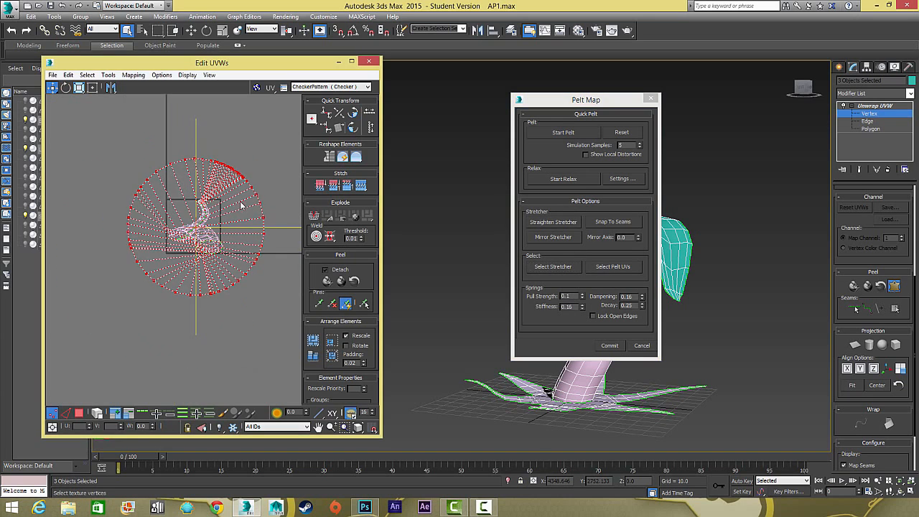
left_click(79, 89)
left_click_drag(226, 152, 188, 190)
left_click(54, 88)
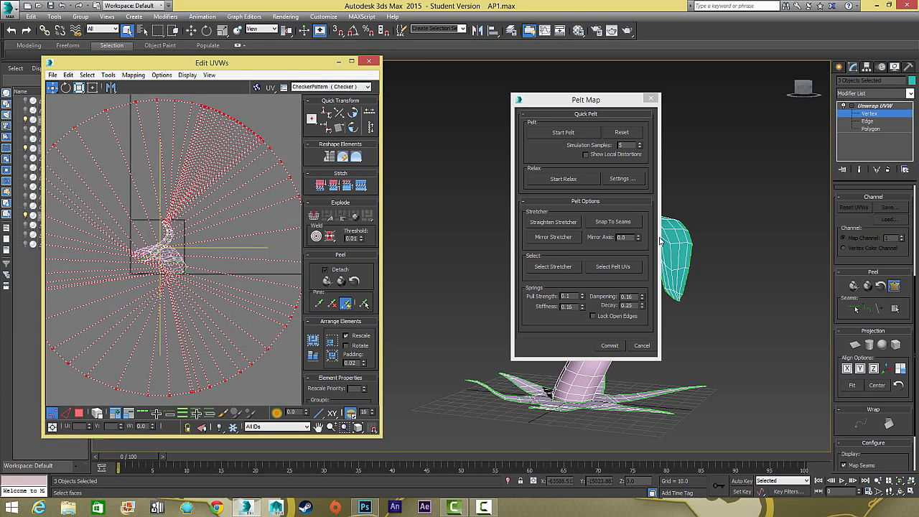
left_click(612, 267)
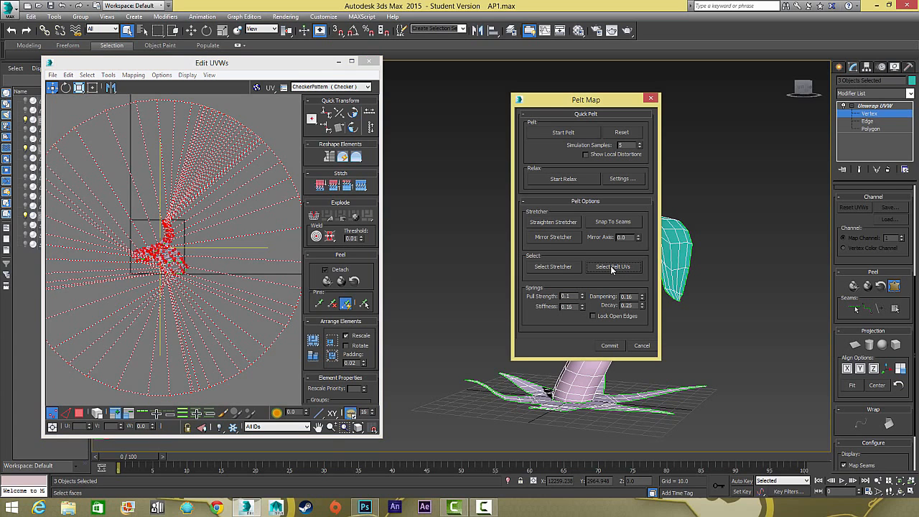
left_click(561, 134)
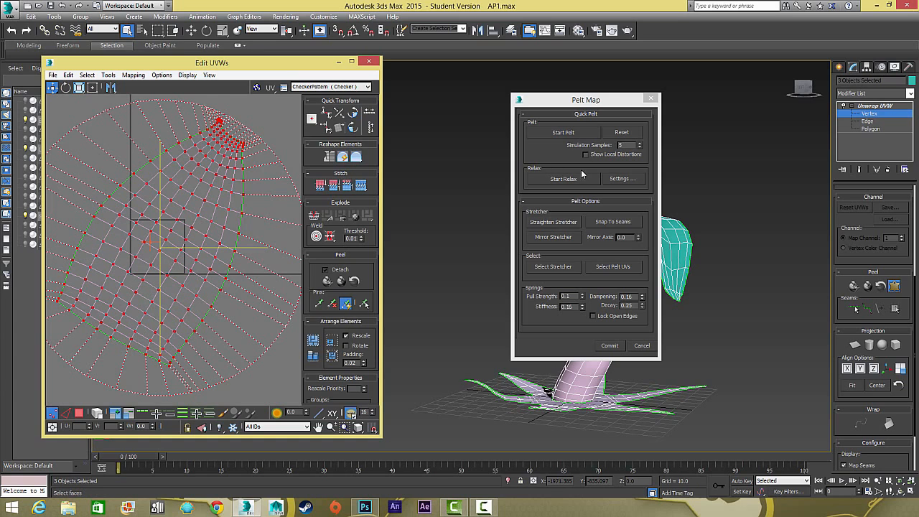
Step: Relax the stem's UVs by polygon angles with an amount of 1.0 and commit the pelt map
left_click(611, 179)
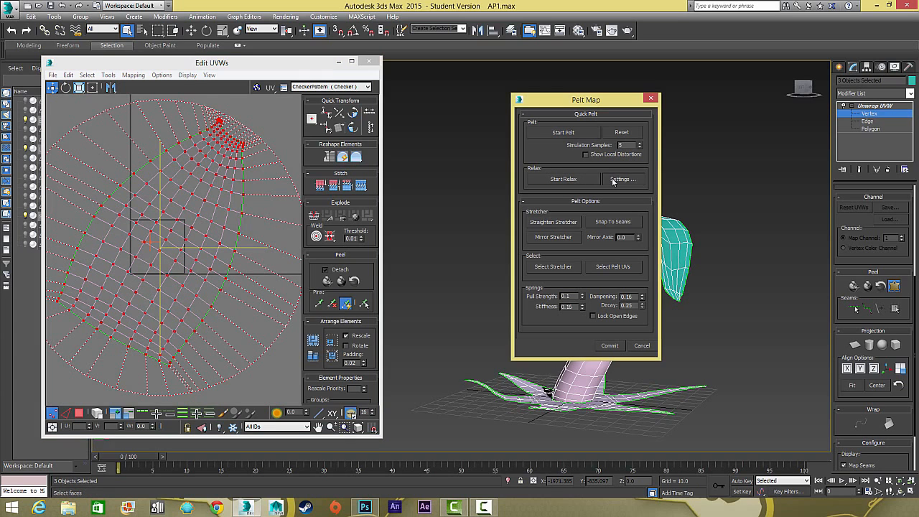
left_click(122, 106)
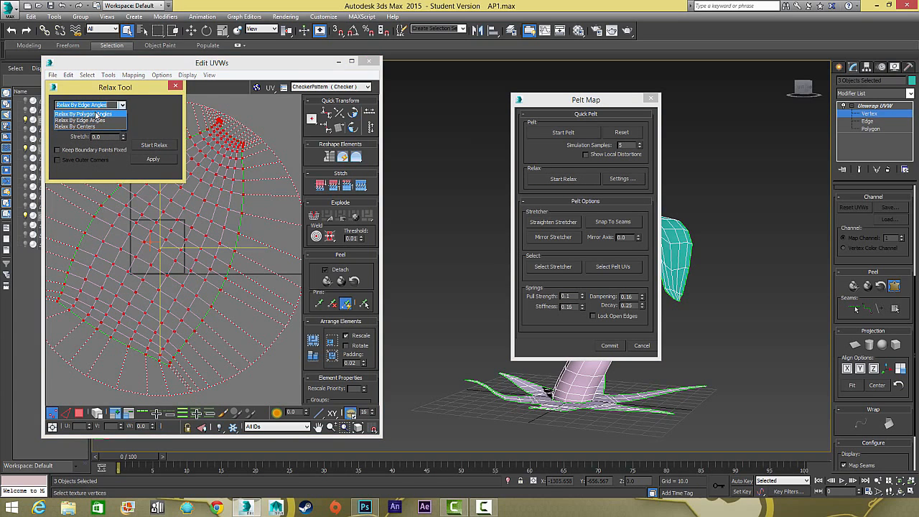
left_click(86, 112)
left_click(97, 127)
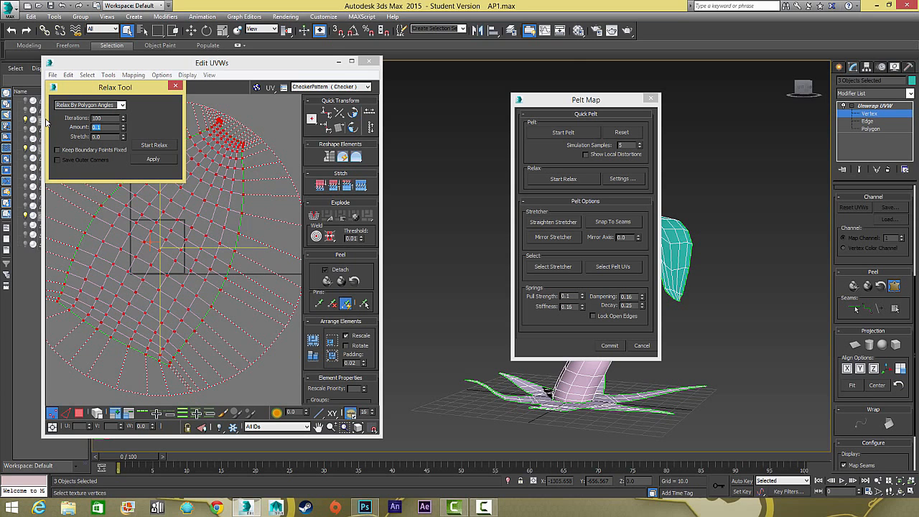
left_click(162, 146)
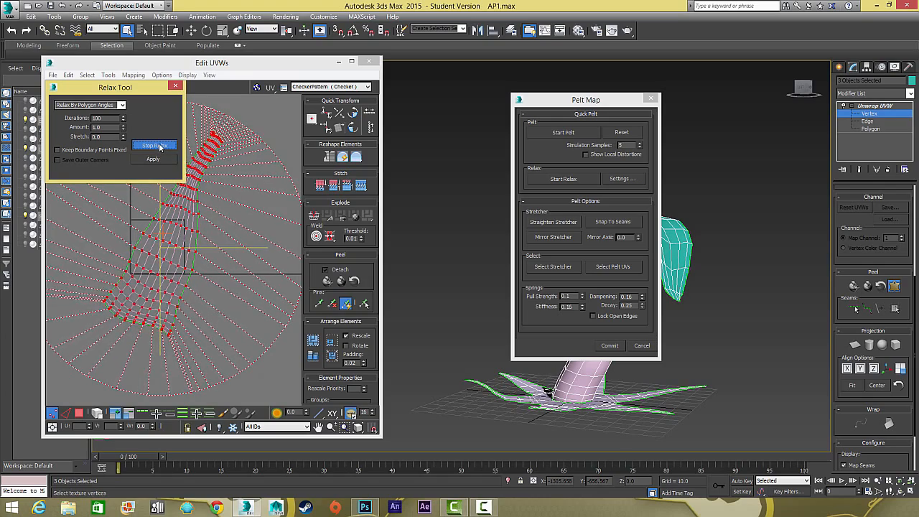
left_click(160, 146)
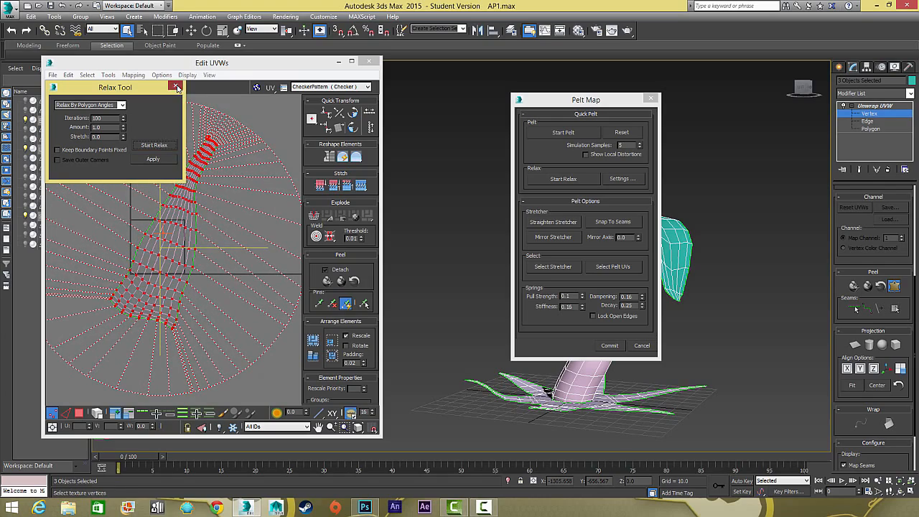
left_click(177, 87)
left_click(615, 347)
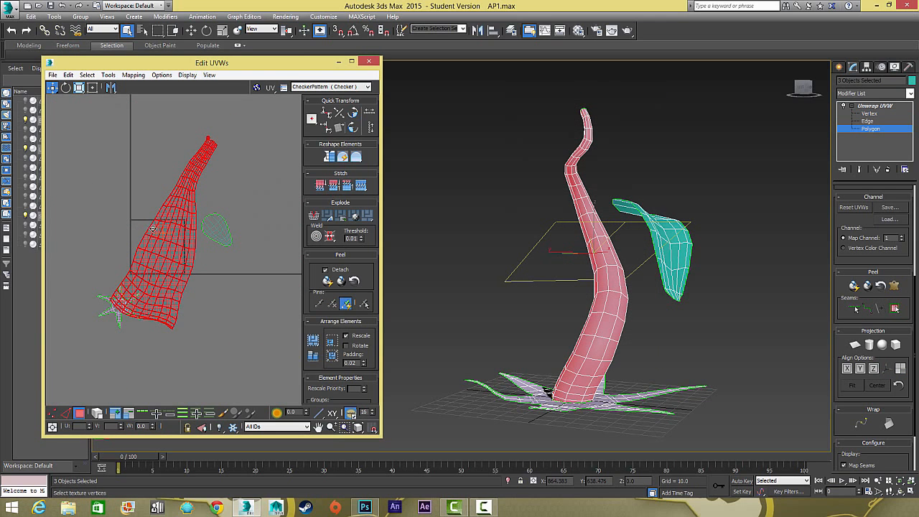
Step: Move and rotate the stem's UV shell to run diagonally across the UV square, narrow end at the upper left
left_click_drag(171, 228, 147, 302)
key("r")
key("e")
left_click_drag(162, 256, 180, 279)
scroll(182, 277, "up", 6)
scroll(183, 273, "up", 2)
key("w")
middle_click_drag(161, 236, 205, 302)
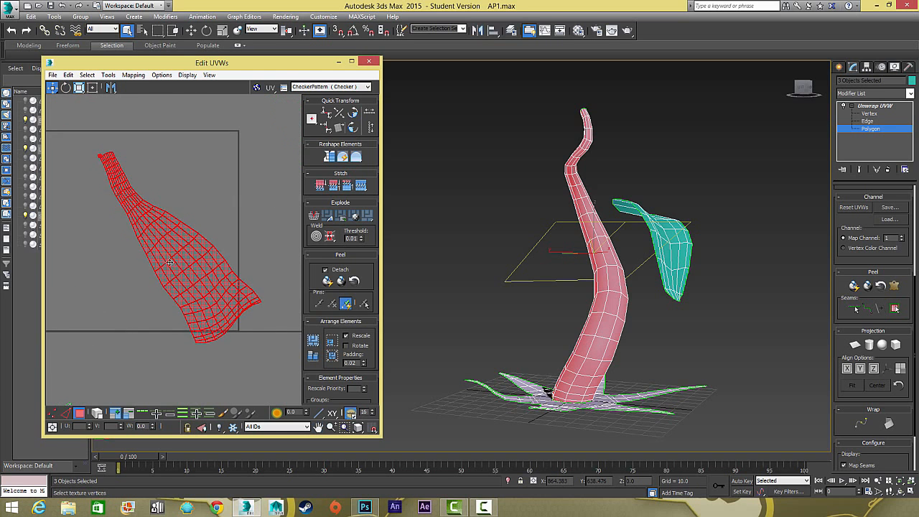
Step: Adjust the stem shell's rotation, size and position to fit entirely inside the UV square
left_click_drag(177, 263, 132, 252)
key("e")
middle_click_drag(143, 252, 175, 248)
key("w")
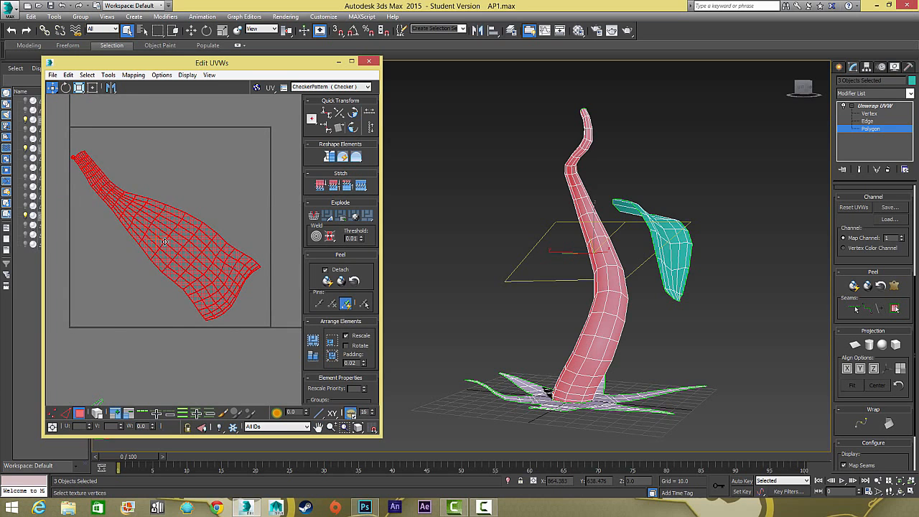
left_click_drag(160, 242, 161, 222)
key("r")
key("w")
middle_click_drag(158, 215, 236, 299)
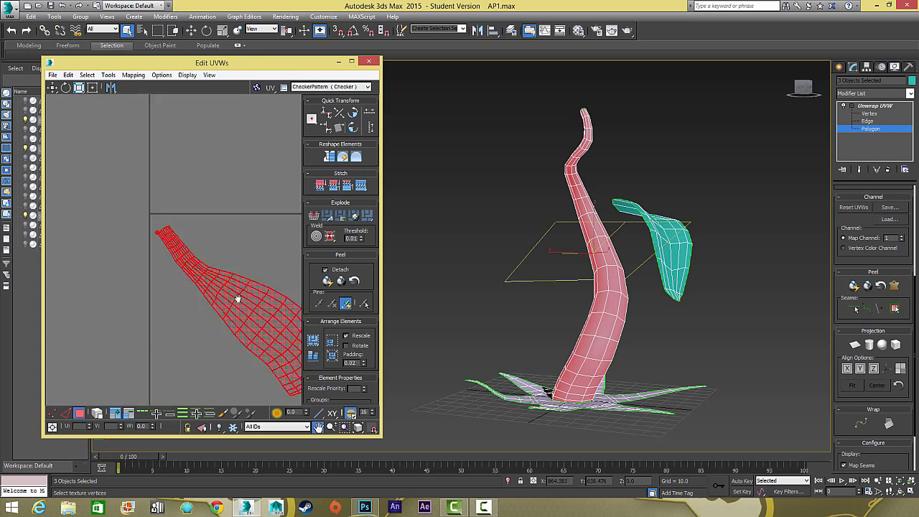
scroll(236, 299, "up", 4)
middle_click_drag(130, 237, 207, 303)
scroll(178, 293, "up", 4)
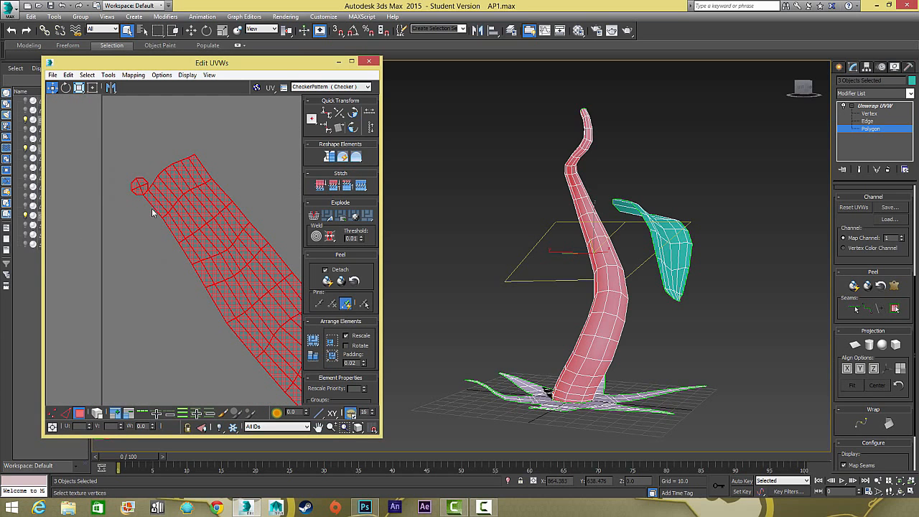
Step: Turn on selection by UV element and move the whole star-shaped base-leaf shell into the UV square's lower-left area
scroll(189, 260, "down", 6)
left_click(146, 348)
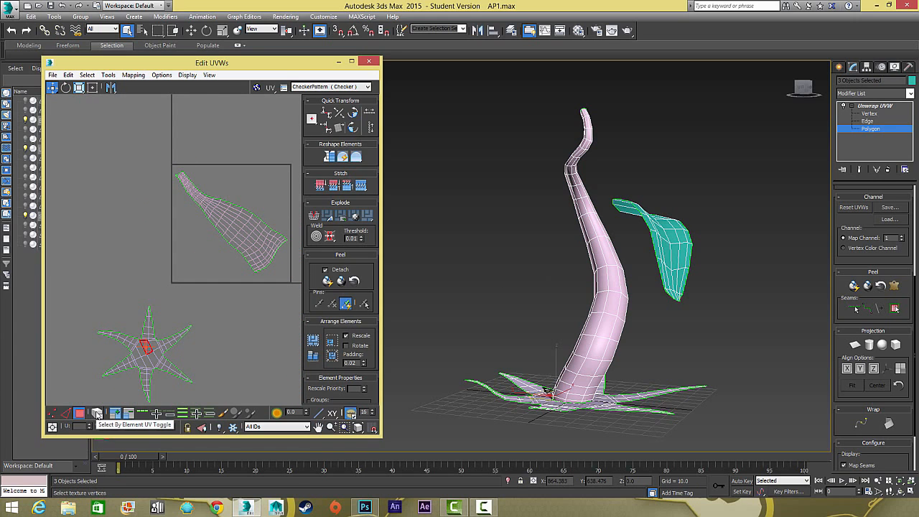
left_click(98, 415)
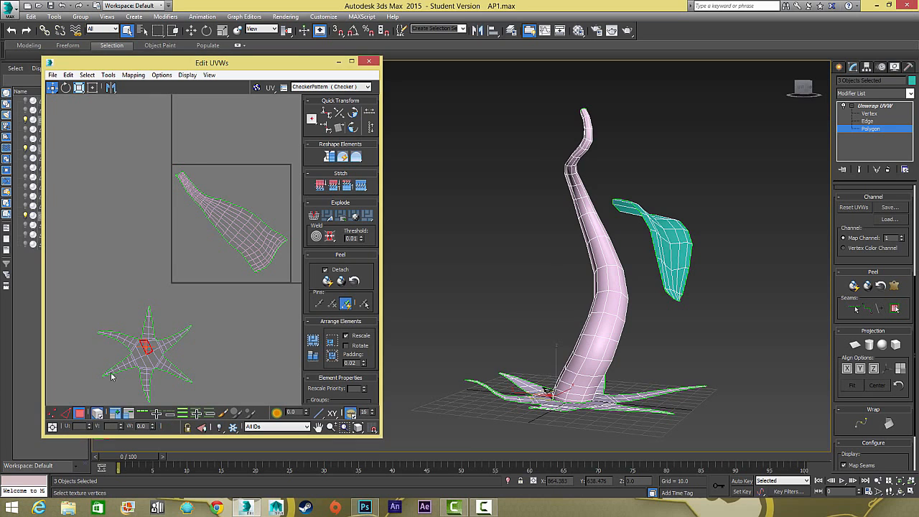
left_click(121, 359)
left_click(142, 354)
left_click_drag(148, 354, 195, 264)
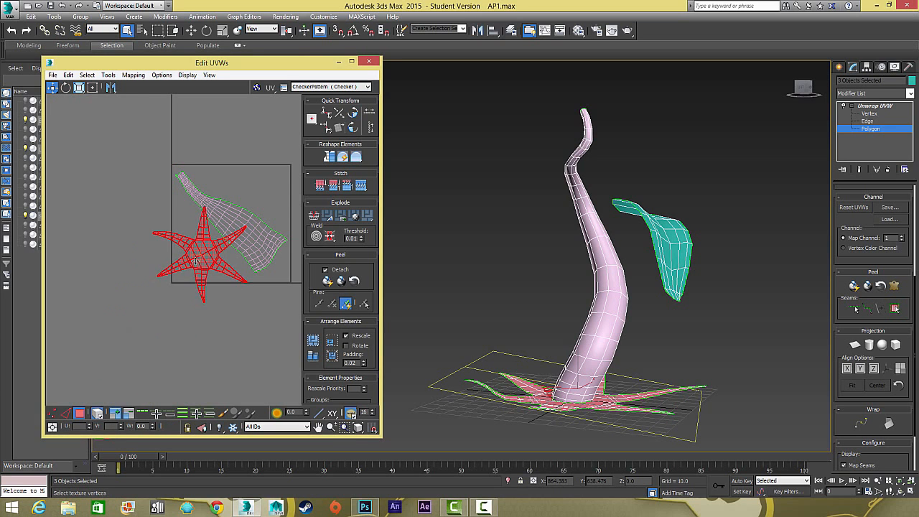
Step: Scale down and rotate the star-shaped shell, placing it in the UV square's lower-left corner
scroll(195, 264, "up", 6)
key("e")
key("r")
left_click_drag(202, 228, 163, 240)
key("e")
key("w")
middle_click_drag(163, 241, 106, 256)
key("e")
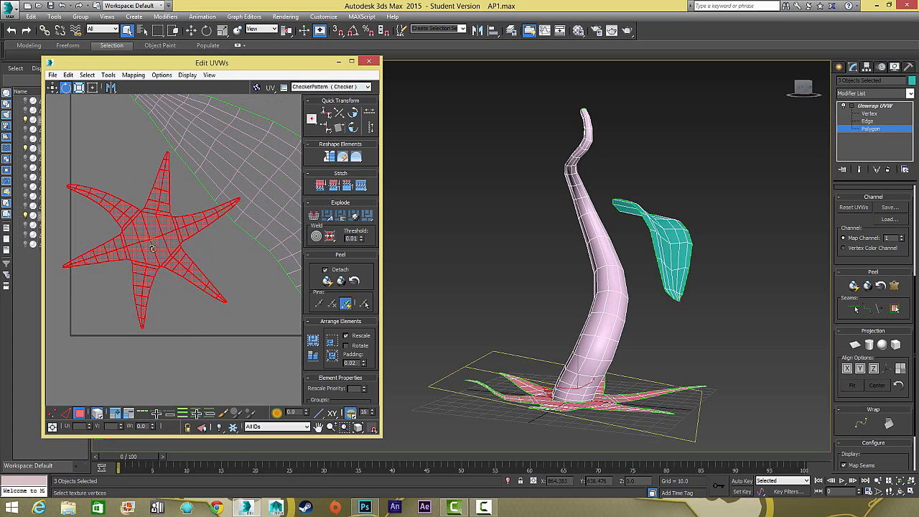
Step: Refine the star shell's size, rotation and position to fit inside the lower-left corner without overlapping the stem shell
key("r")
left_click_drag(156, 242, 138, 253)
key("e")
key("r")
key("w")
key("r")
key("w")
scroll(144, 249, "down", 8)
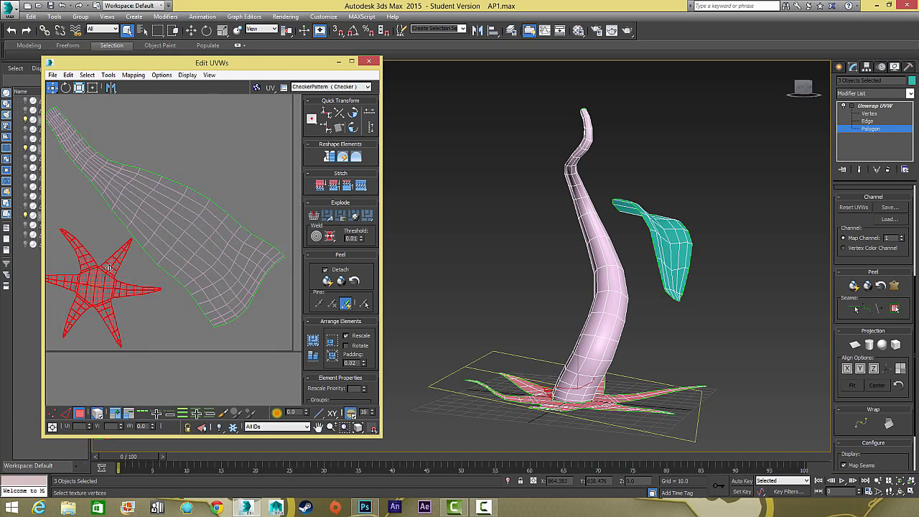
Step: Move the leaf's UV shell into the UV square's upper-right area and scale it down to fit beside the stem shell
left_click(263, 199)
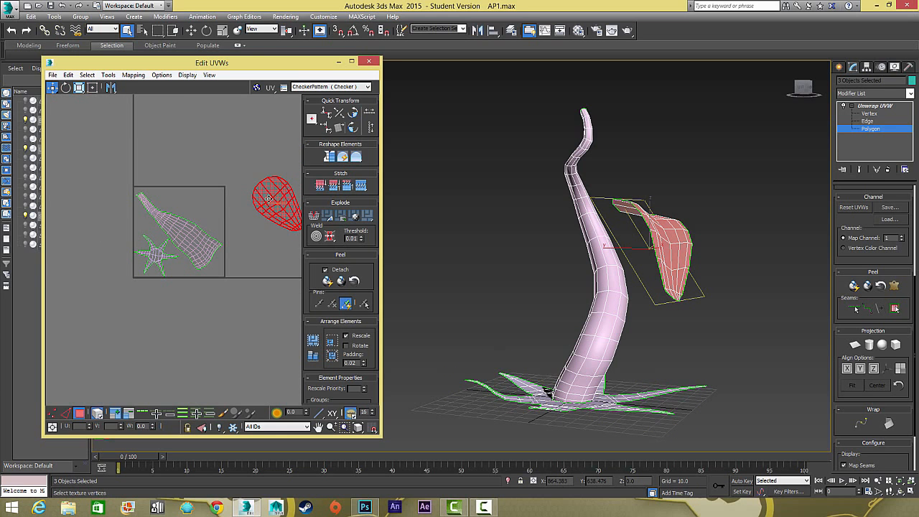
left_click_drag(268, 198, 213, 217)
scroll(183, 204, "up", 5)
key("r")
key("w")
left_click(161, 172)
scroll(165, 230, "down", 2)
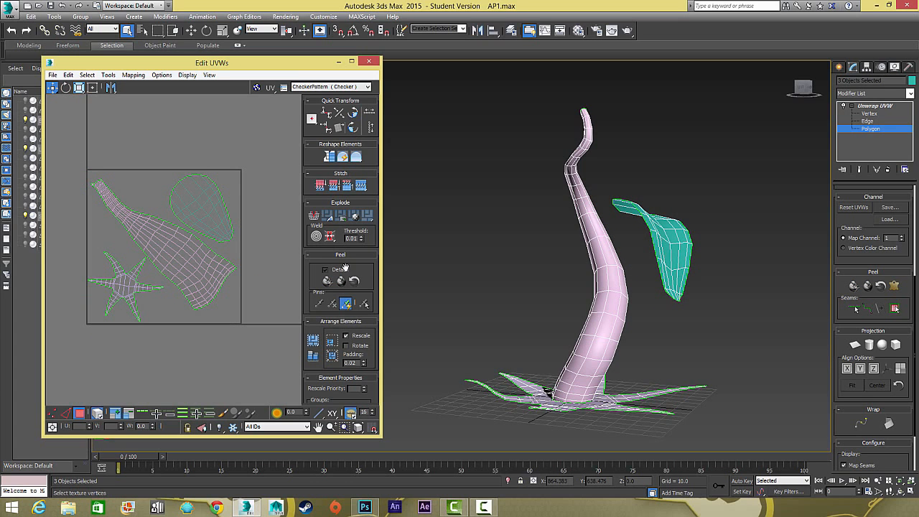
scroll(217, 219, "up", 4)
scroll(220, 224, "down", 2)
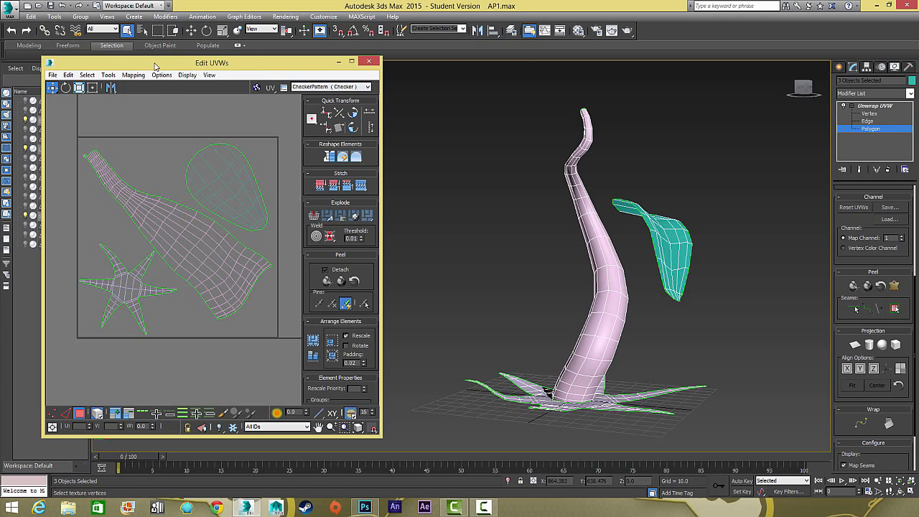
Step: Render the UV template at 1024 × 1024 with seam edges turned off
left_click_drag(155, 63, 255, 55)
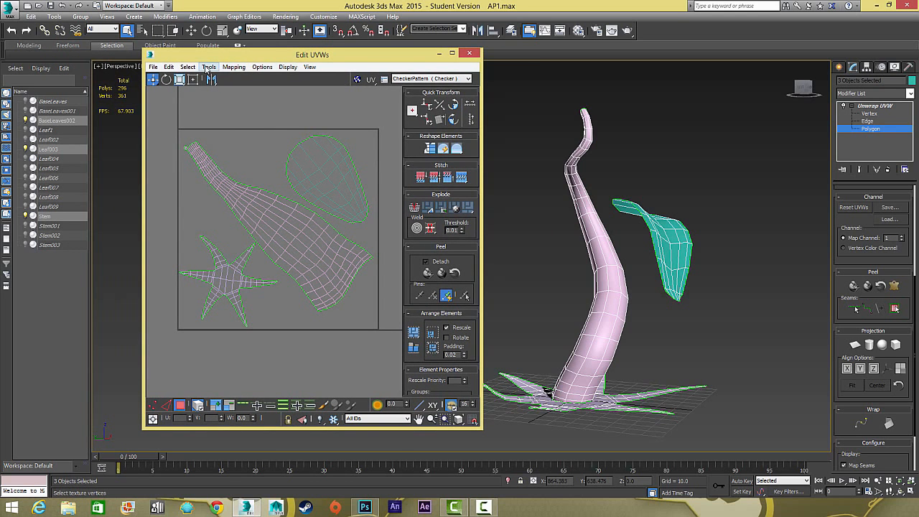
left_click(208, 67)
mouse_move(233, 67)
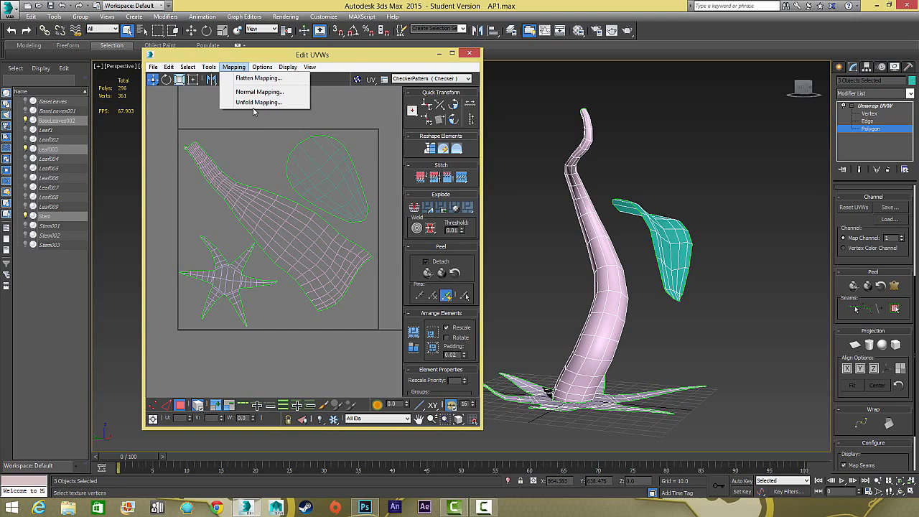
left_click(234, 244)
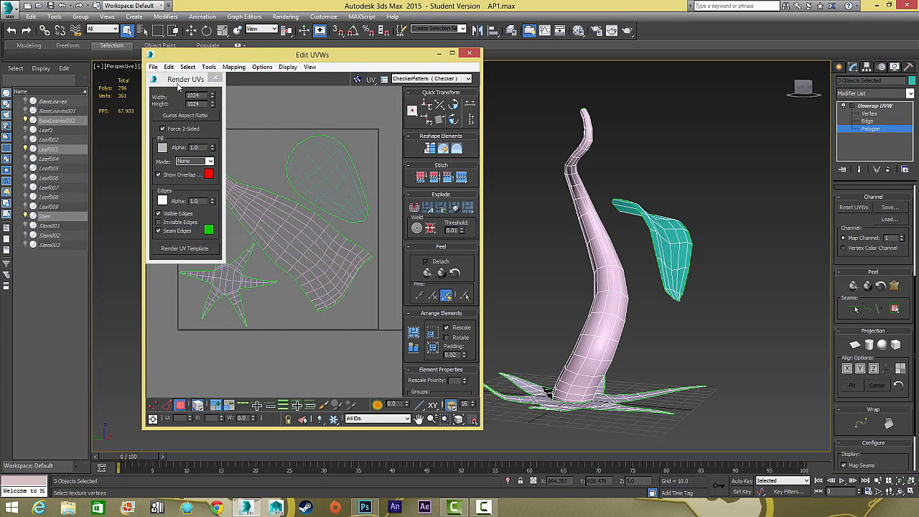
left_click_drag(183, 83, 242, 72)
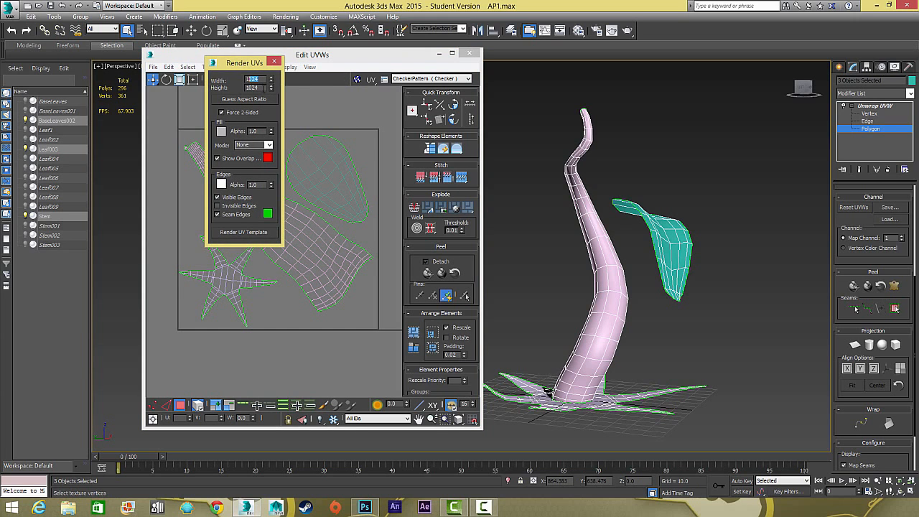
left_click(241, 170)
left_click(218, 214)
left_click(242, 232)
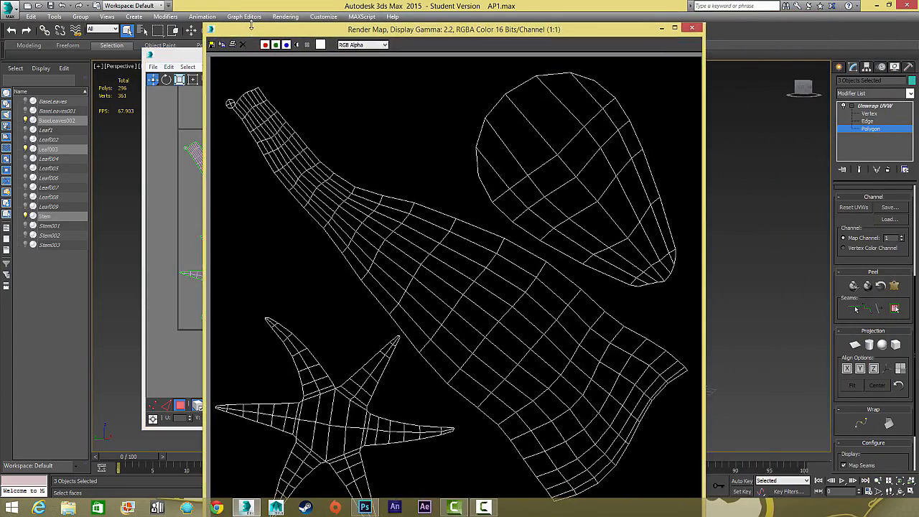
Step: Save the rendered template in the AlienPlant folder as the PNG file Plant1UVs, 24-bit RGB with alpha channel, and close the render and UV editor windows
mouse_move(252, 26)
left_mouse_down()
mouse_move(258, 74)
mouse_move(254, 25)
left_mouse_up()
left_click(207, 41)
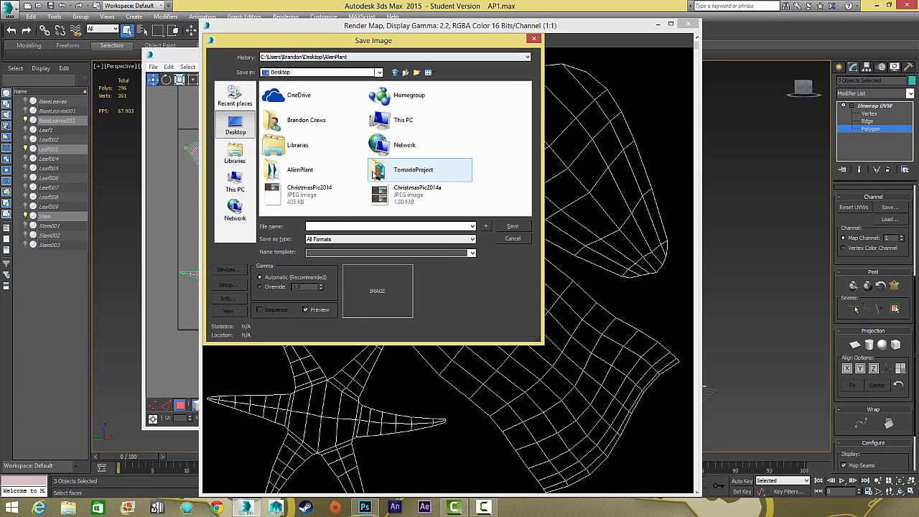
double_click(307, 172)
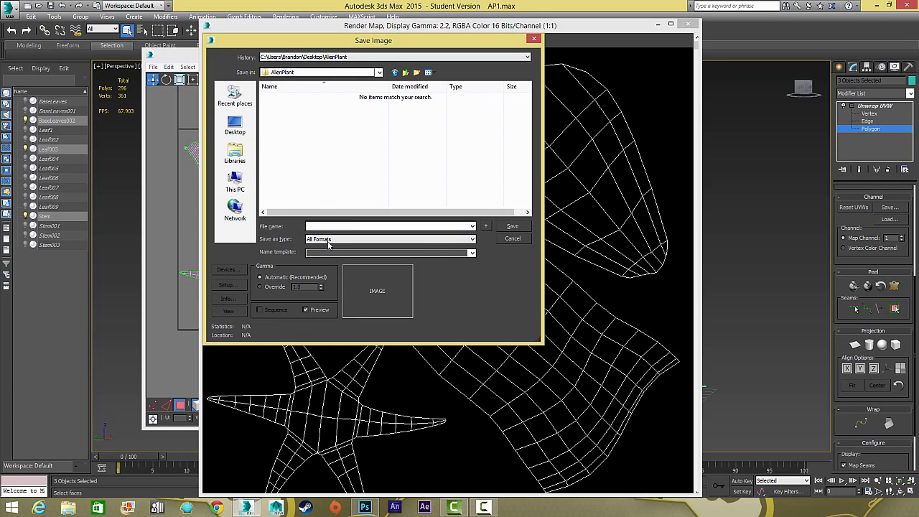
left_click(328, 240)
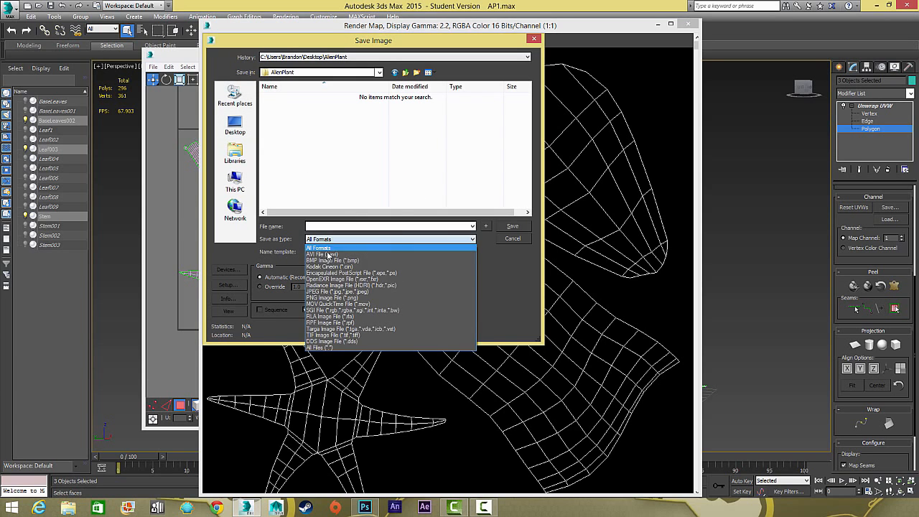
left_click(330, 297)
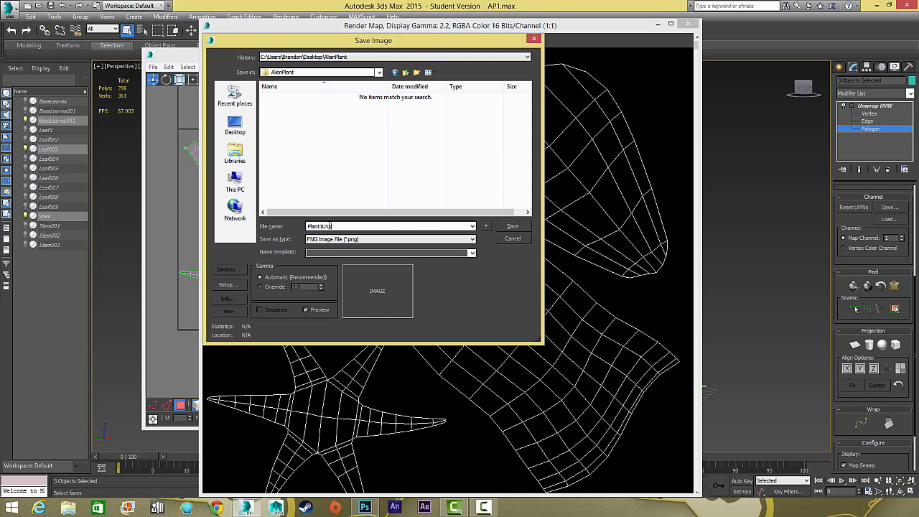
left_click(513, 227)
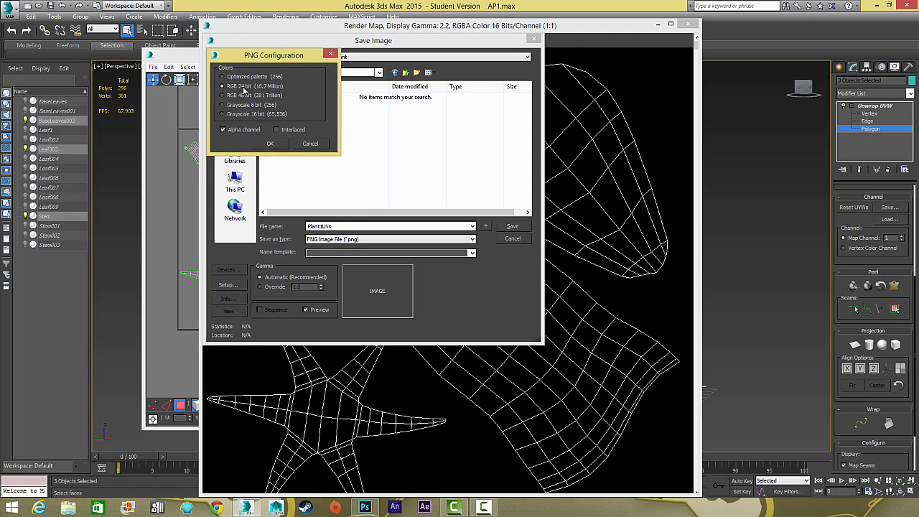
left_click(271, 145)
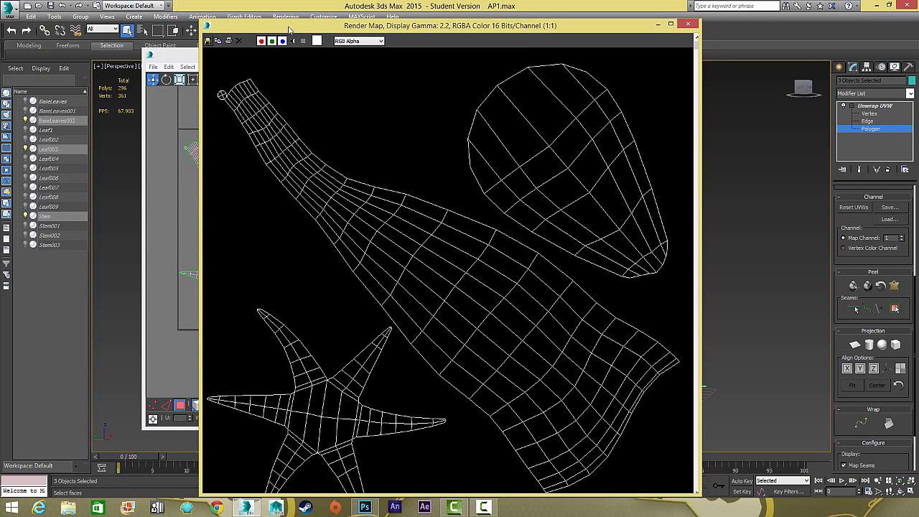
left_click_drag(289, 29, 294, 15)
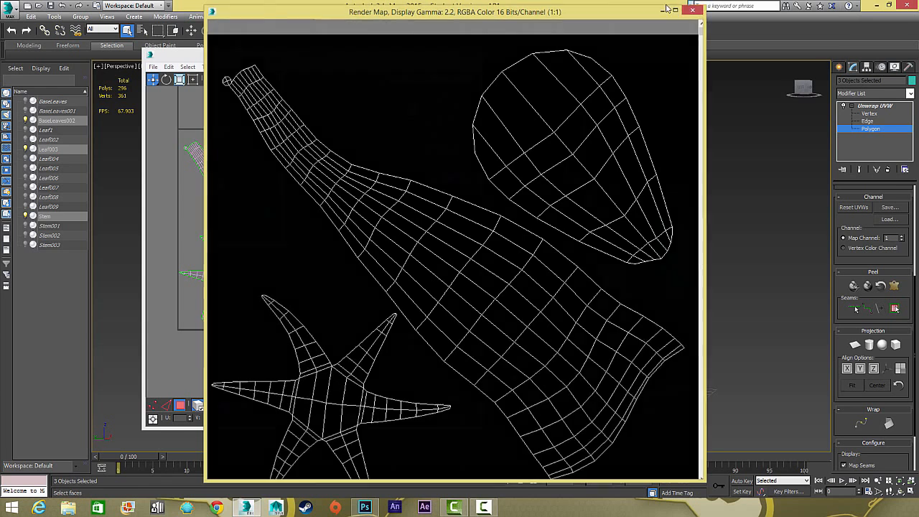
left_click(692, 9)
left_click(469, 54)
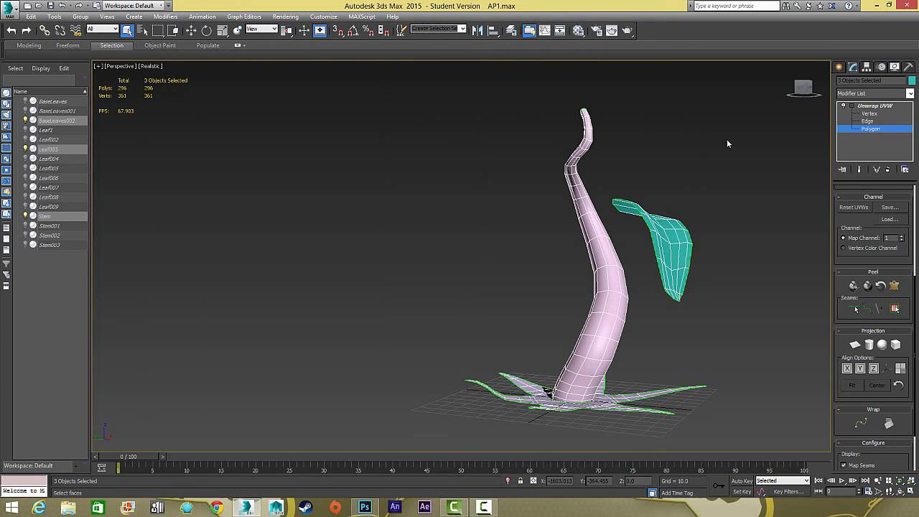
Step: Unhide all the plant's objects, leave the Unwrap UVW polygon level and clear the selection
middle_click_drag(727, 139, 603, 145)
right_click(603, 144)
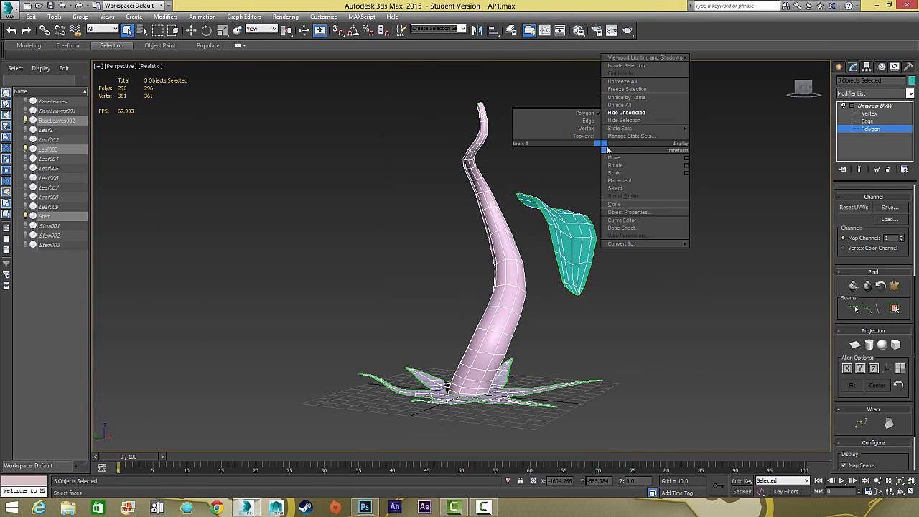
left_click(620, 105)
middle_click_drag(563, 164, 586, 174, "alt")
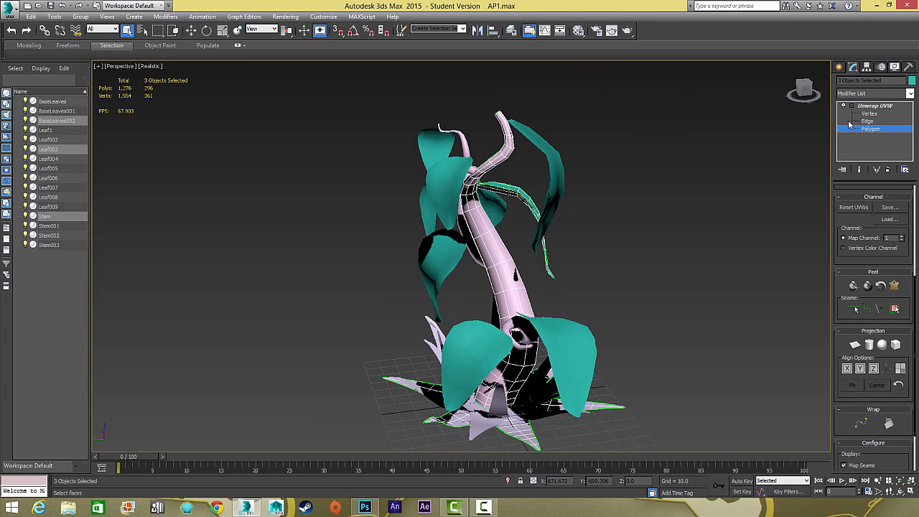
left_click(870, 106)
left_click(689, 135)
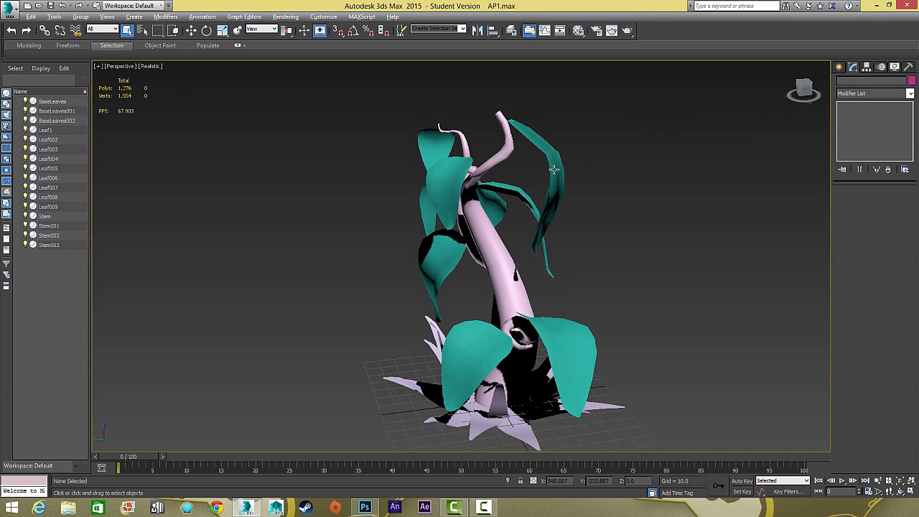
Step: Select a leaf near the plant's base and examine its unwrapped shell in the UV editor
middle_click_drag(553, 170, 551, 208, "alt")
left_click(571, 174)
scroll(565, 143, "down", 4)
left_click(560, 272)
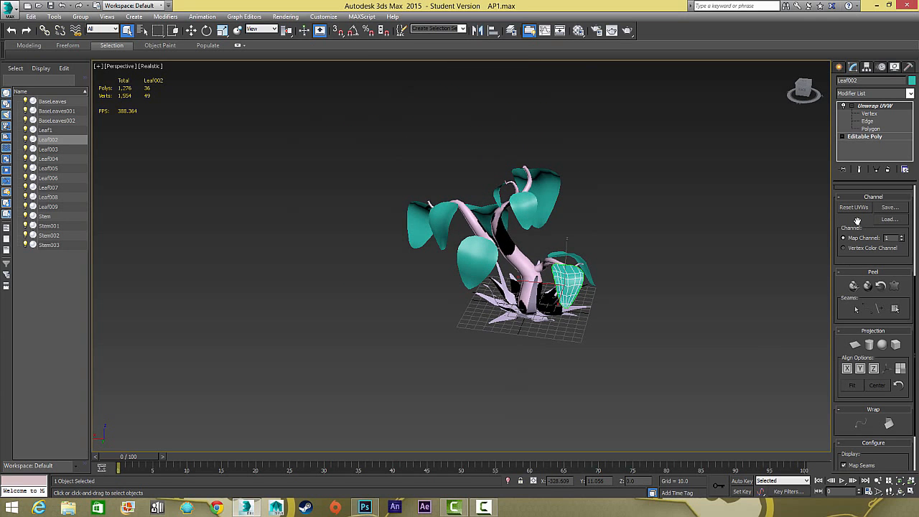
scroll(874, 300, "up", 5)
left_click(874, 297)
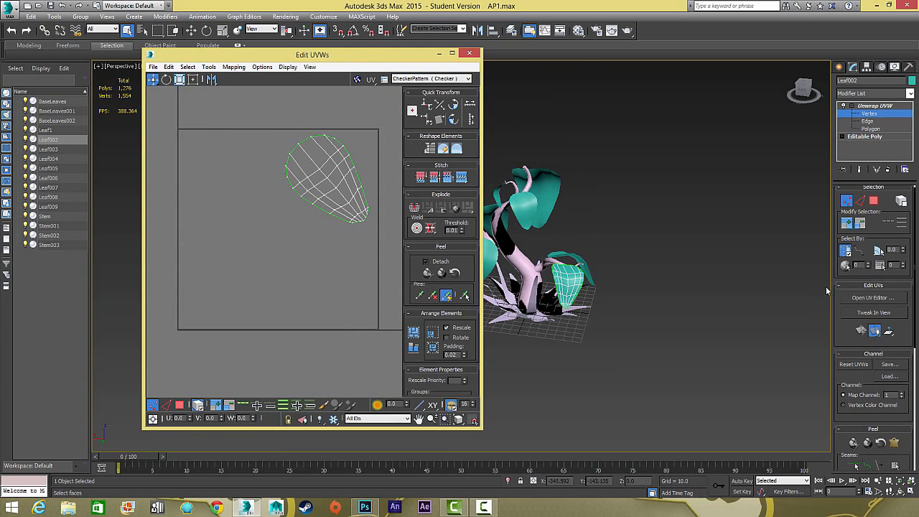
left_click(863, 107)
Step: Select all the plant's objects and check their combined shells in the UV editor, closing it and deselecting everything at the end
middle_click_drag(665, 159, 780, 137)
left_click_drag(748, 132, 450, 335)
left_click(870, 297)
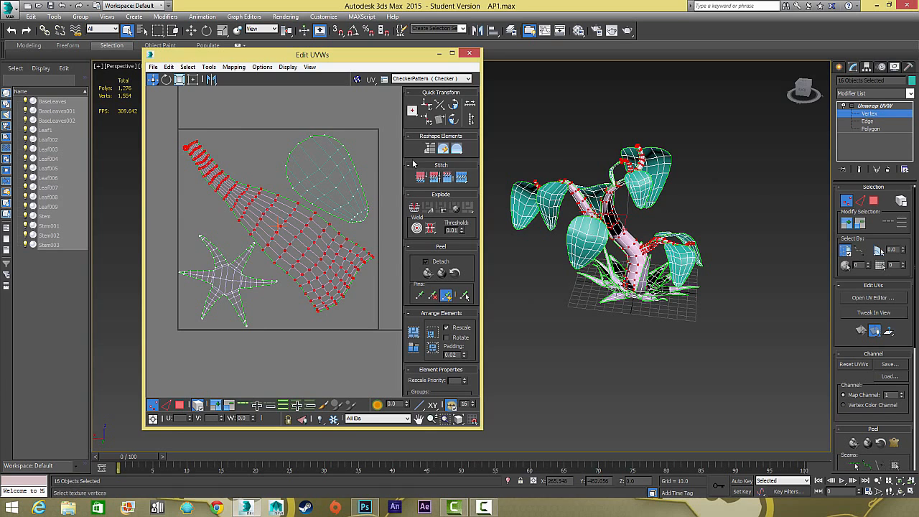
left_click(894, 106)
left_click(894, 107)
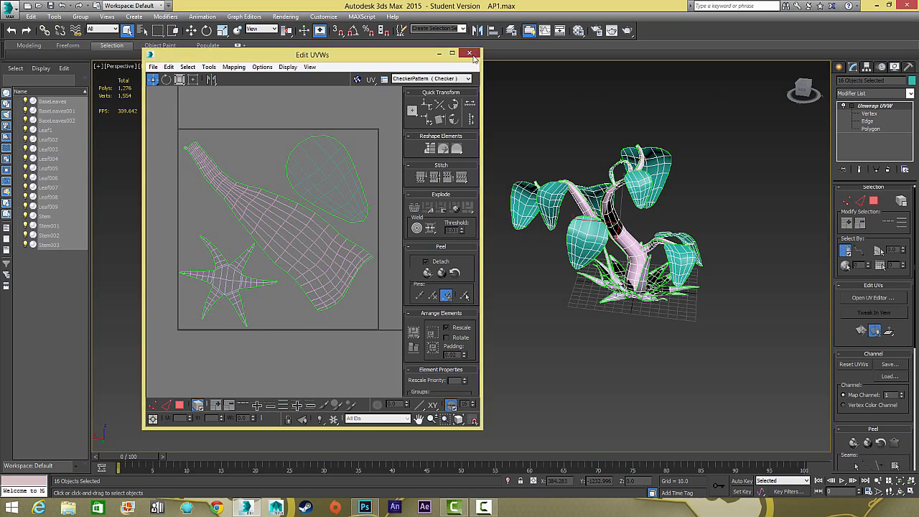
left_click(610, 166)
middle_click_drag(609, 167, 737, 251, "alt")
scroll(551, 172, "up", 4)
scroll(570, 214, "down", 3)
scroll(551, 215, "up", 4)
scroll(571, 218, "down", 5)
scroll(655, 274, "up", 4)
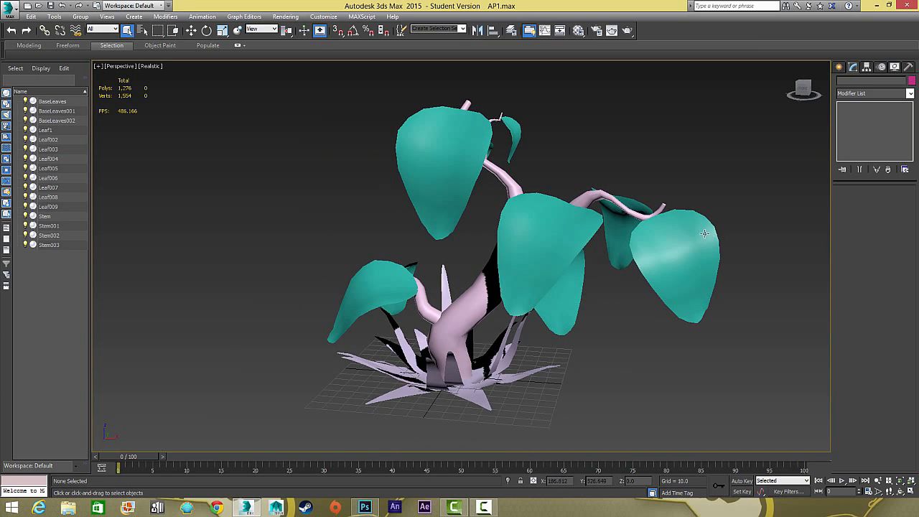